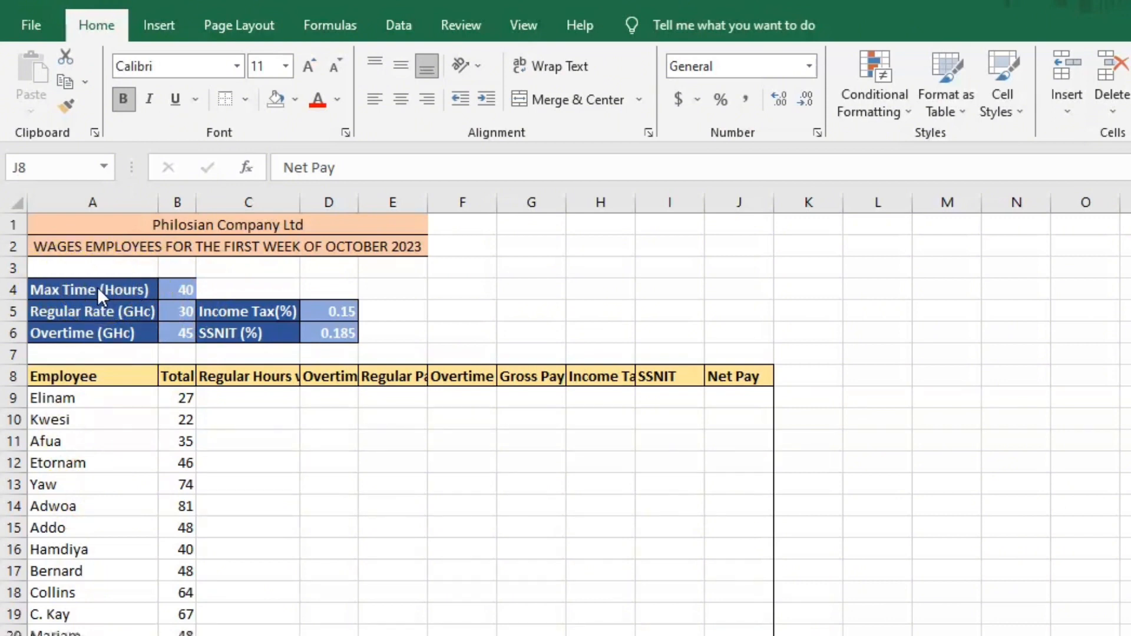
Step: Examine the maximum hours, the regular and overtime rates, and the wage table's column headings from Employee to Gross Pay
{"action": "left_click", "coordinate": [175, 286]}
{"action": "left_click", "coordinate": [123, 308]}
{"action": "left_click", "coordinate": [175, 288]}
{"action": "left_click", "coordinate": [179, 307]}
{"action": "left_click", "coordinate": [176, 335]}
{"action": "left_click", "coordinate": [185, 330]}
{"action": "left_click", "coordinate": [265, 399]}
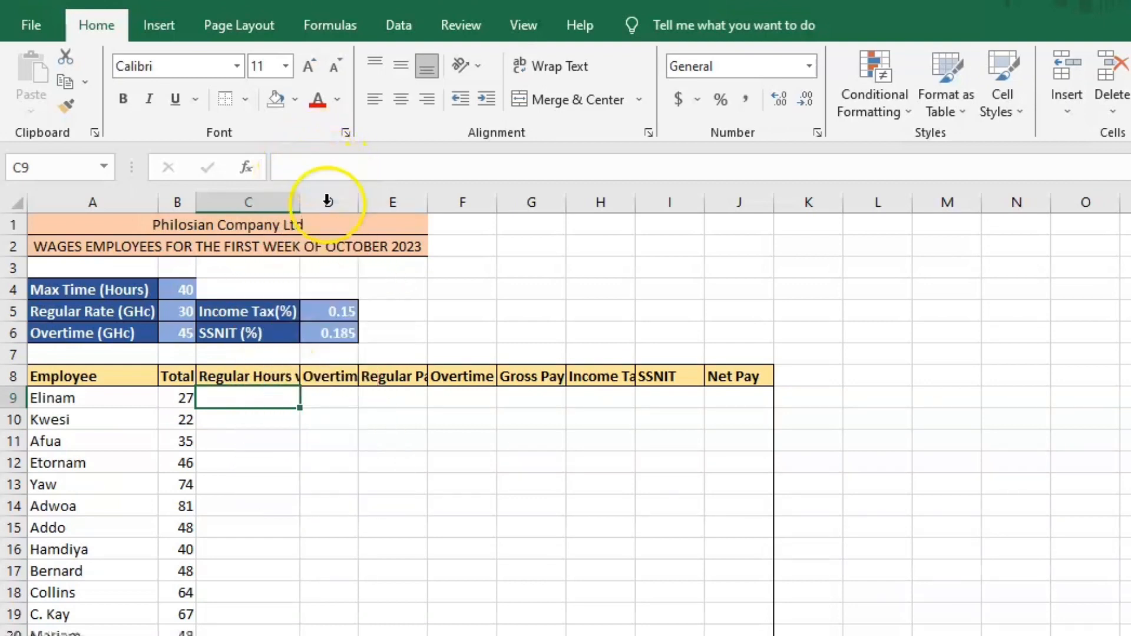
{"action": "left_click", "coordinate": [65, 376]}
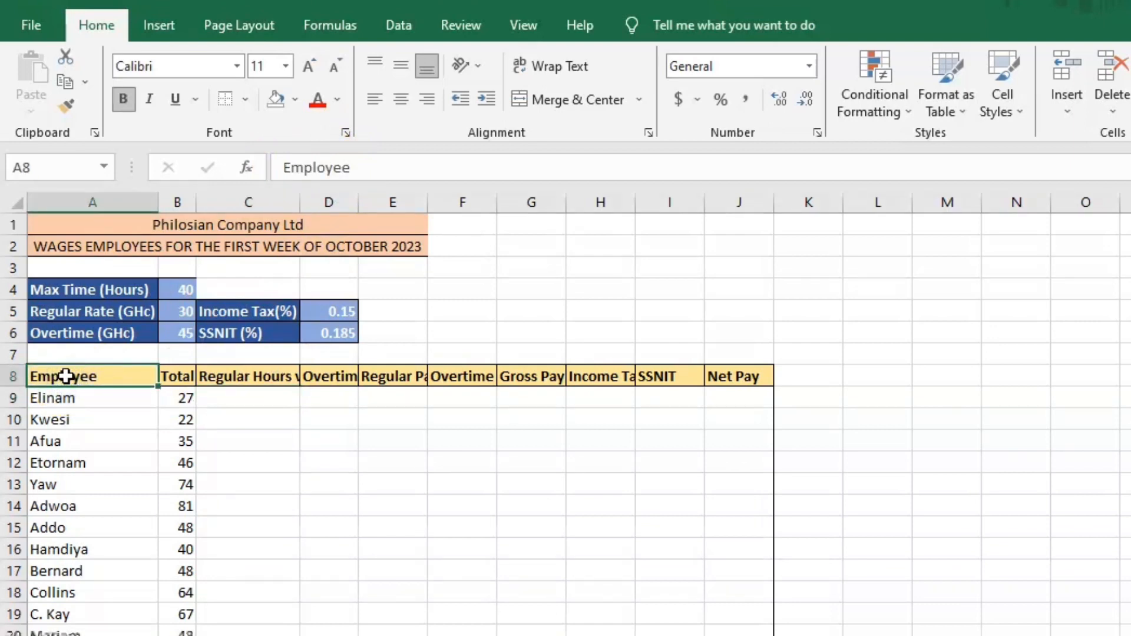
{"action": "left_click", "coordinate": [223, 375]}
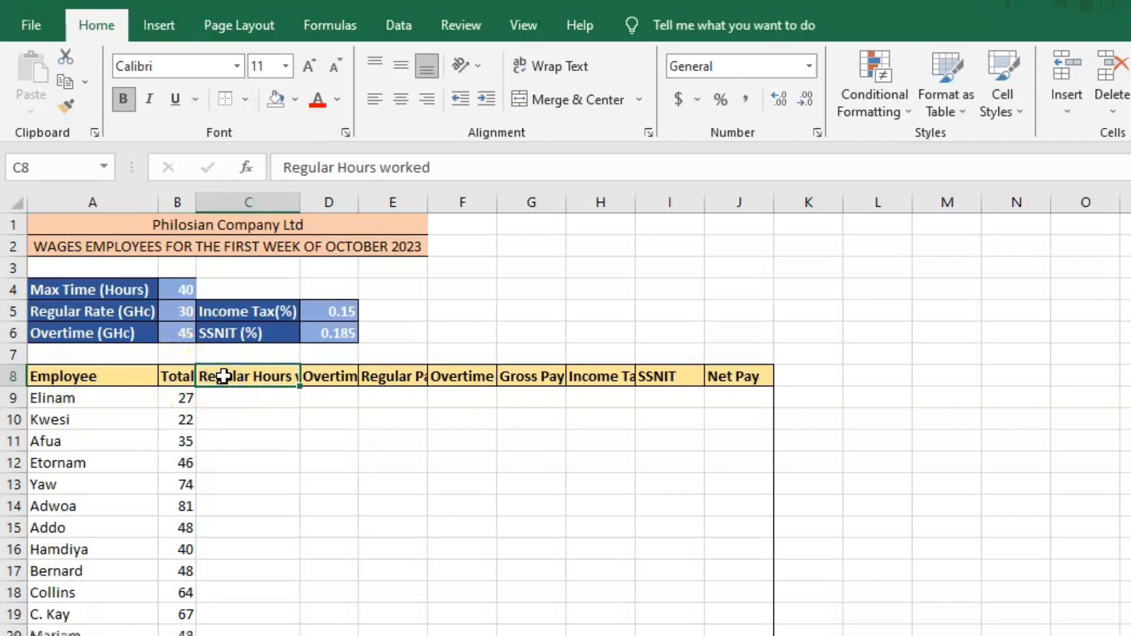
{"action": "left_click", "coordinate": [324, 376]}
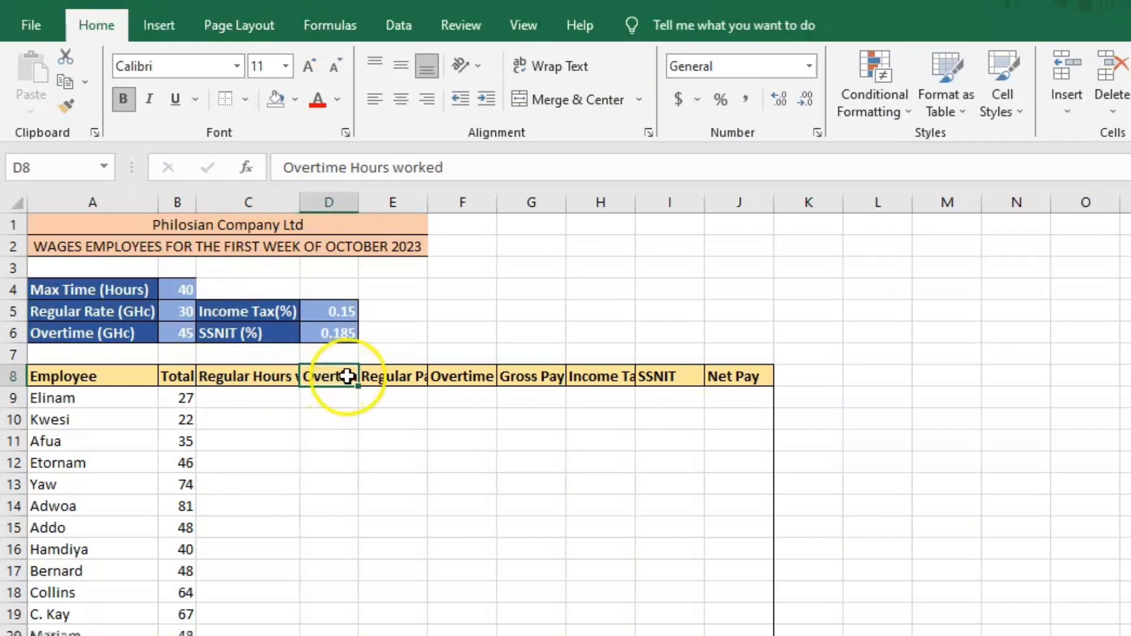
{"action": "left_click", "coordinate": [384, 377]}
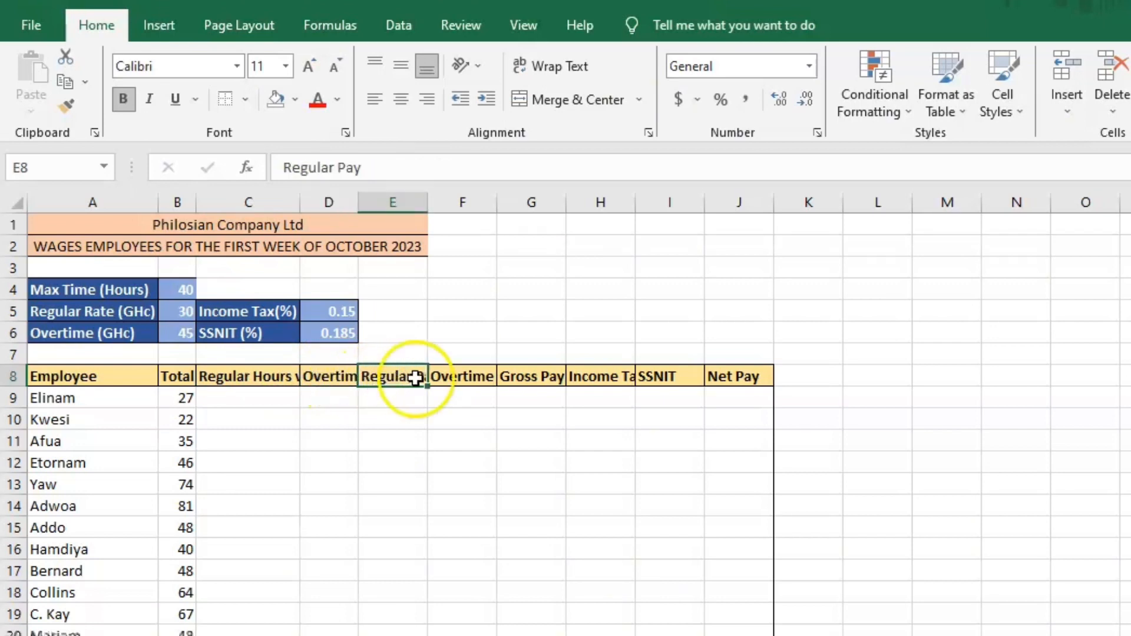
{"action": "left_click", "coordinate": [462, 378]}
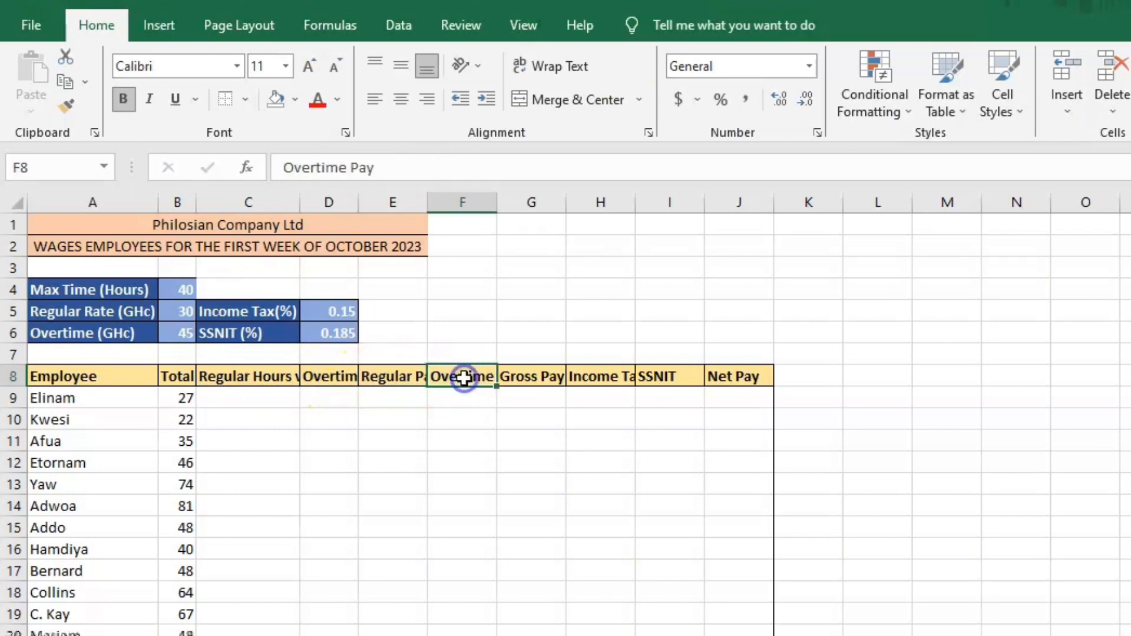
{"action": "left_click", "coordinate": [525, 374]}
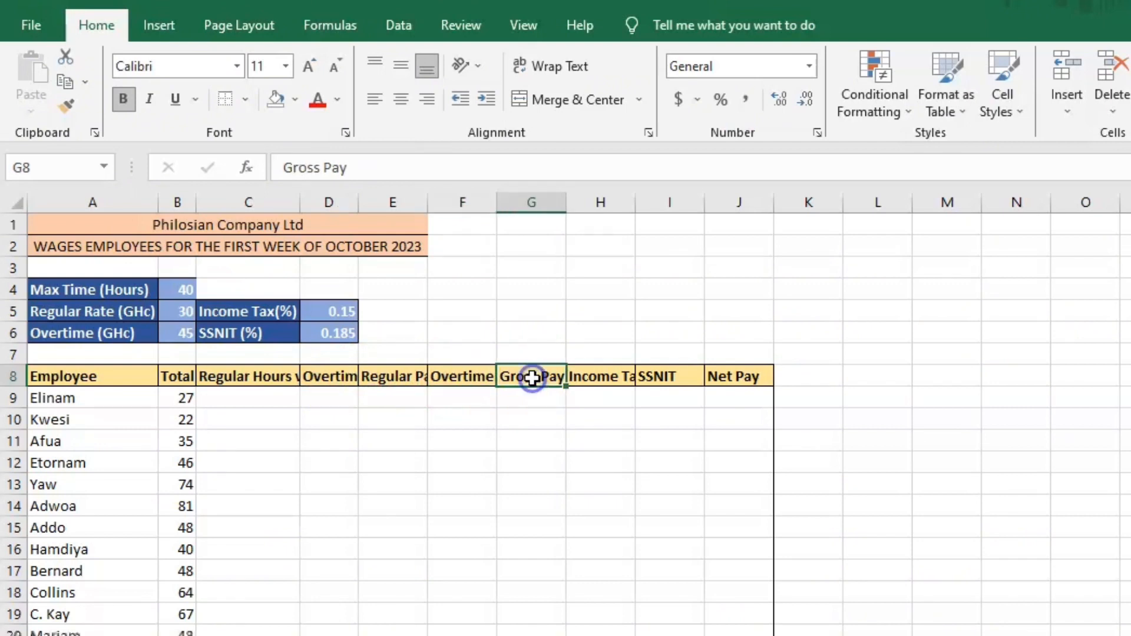
Step: Enter =MIN(B9,$B$4) in C9 to calculate the first employee's regular hours, with an absolute reference to the maximum time
{"action": "left_click", "coordinate": [243, 400]}
{"action": "type", "text": "="}
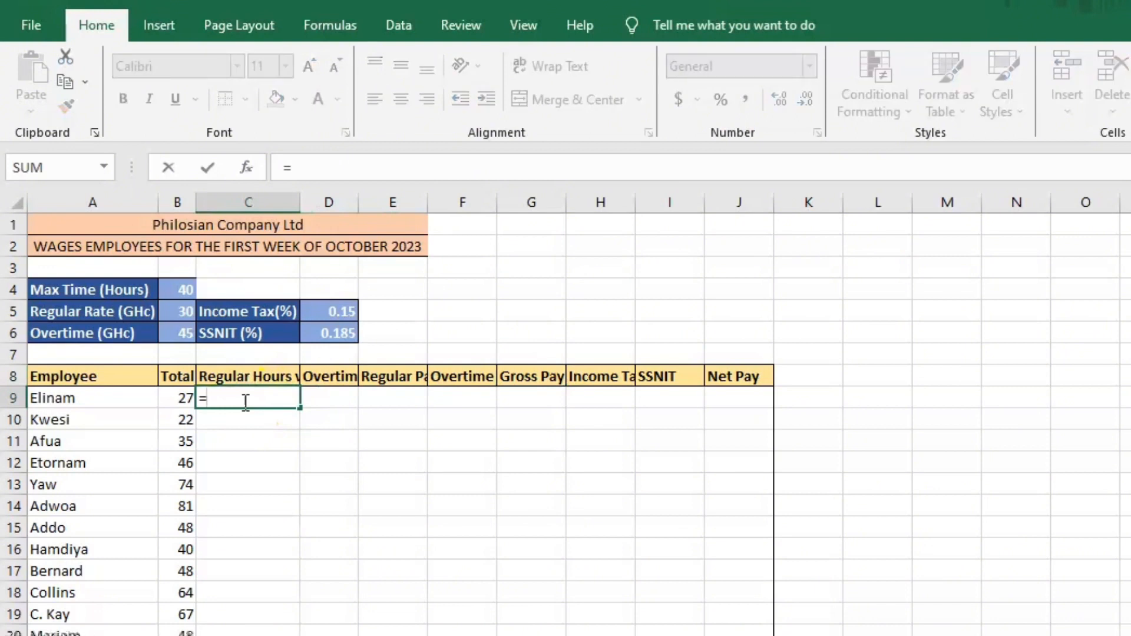
{"action": "type", "text": "min"}
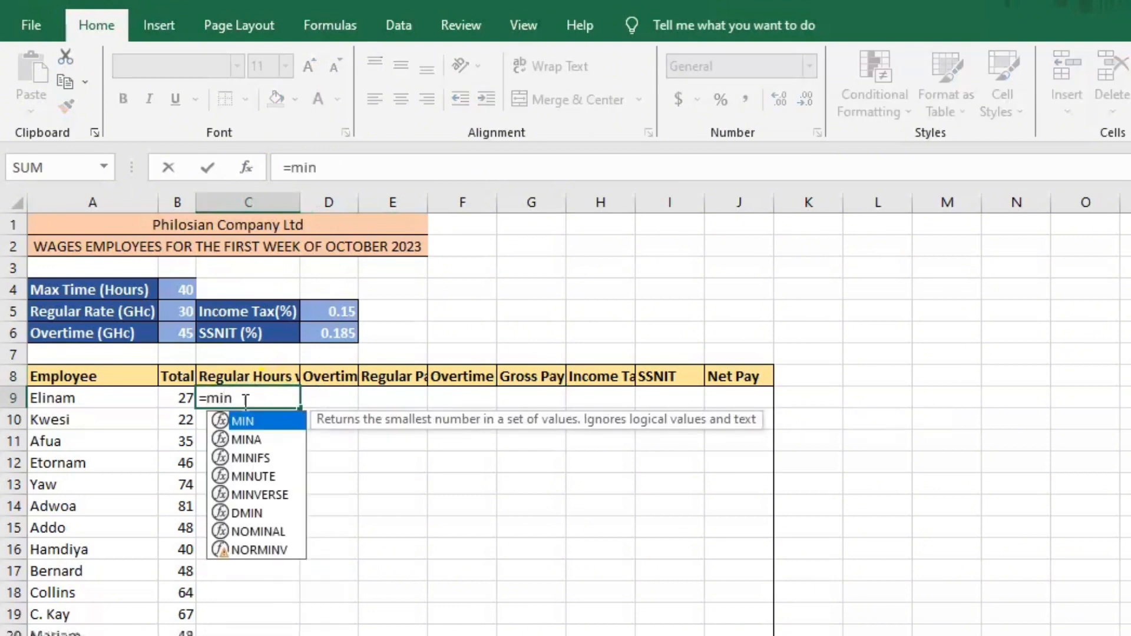
{"action": "type", "text": "("}
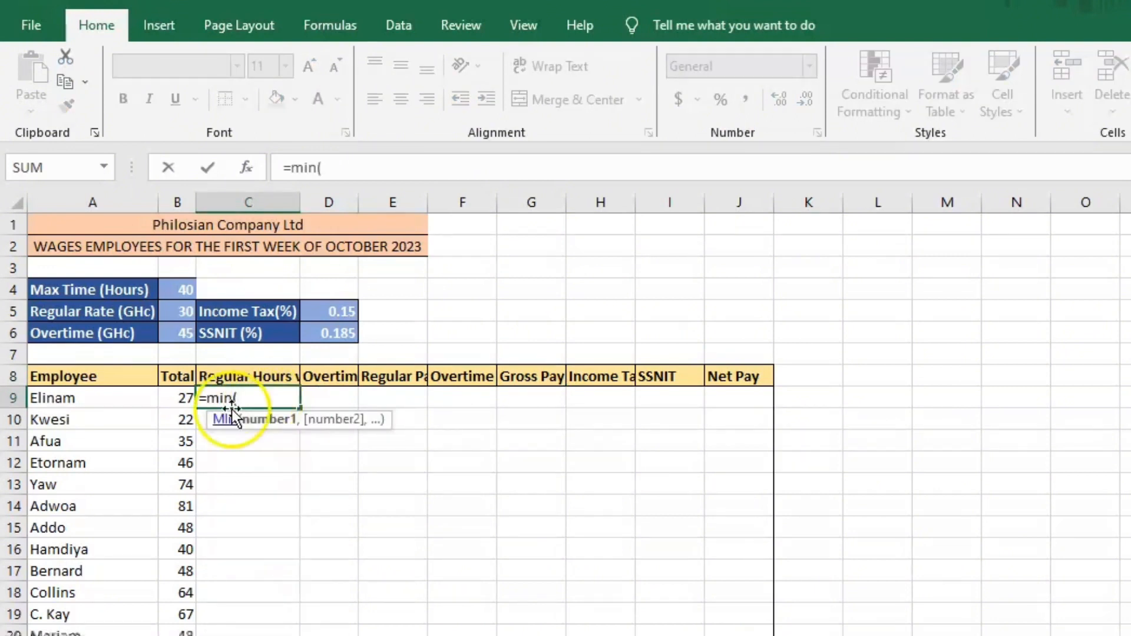
{"action": "left_click", "coordinate": [167, 403]}
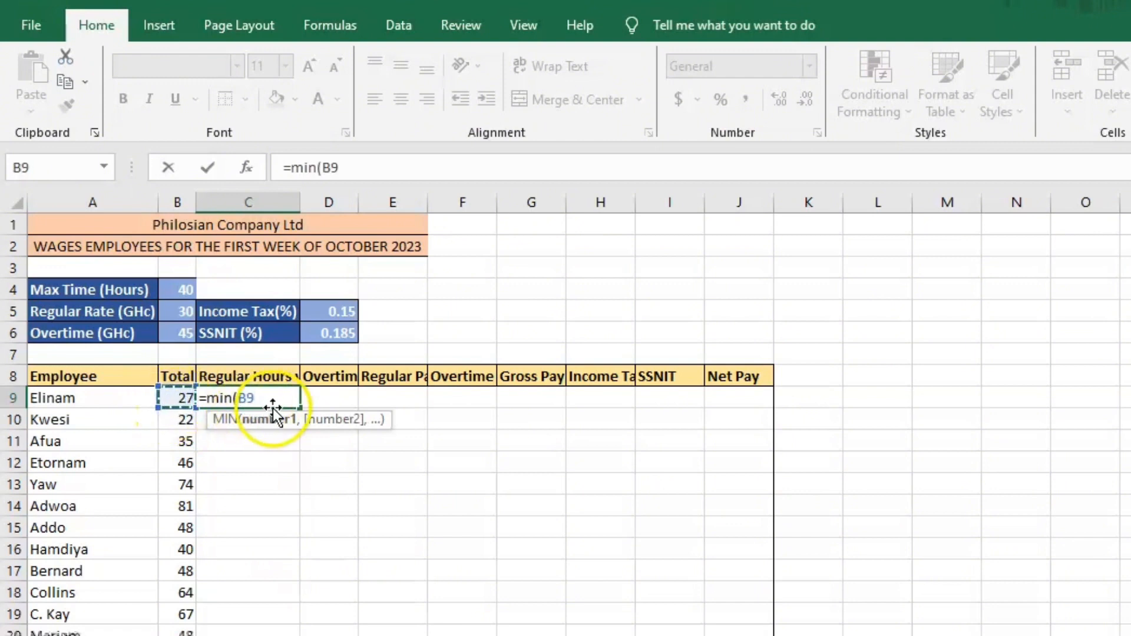
{"action": "type", "text": ","}
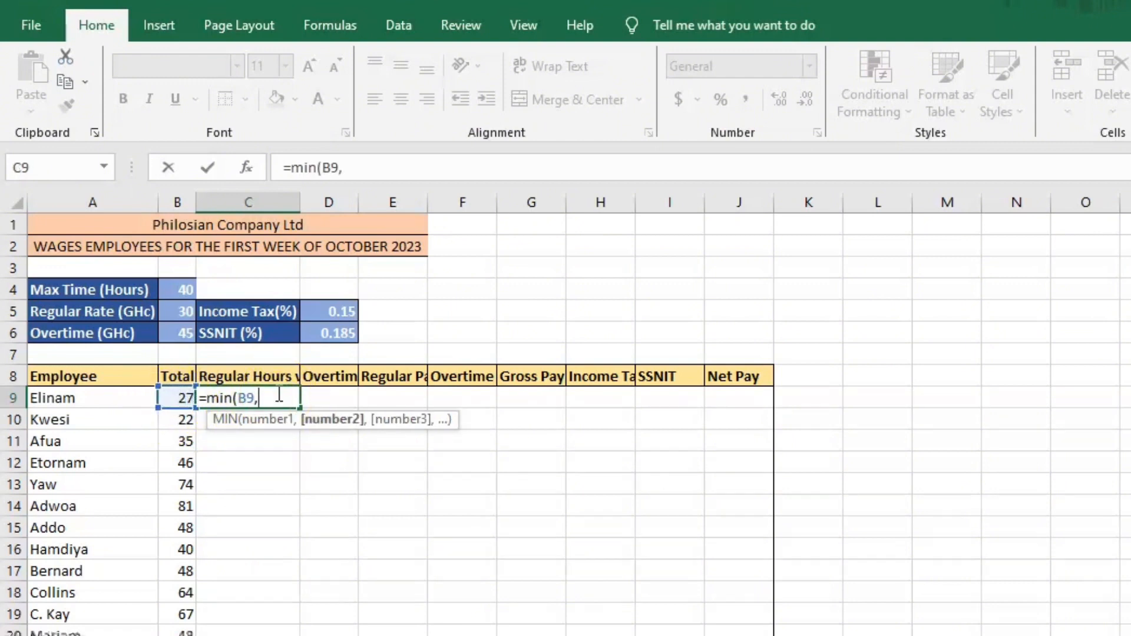
{"action": "left_click", "coordinate": [180, 286]}
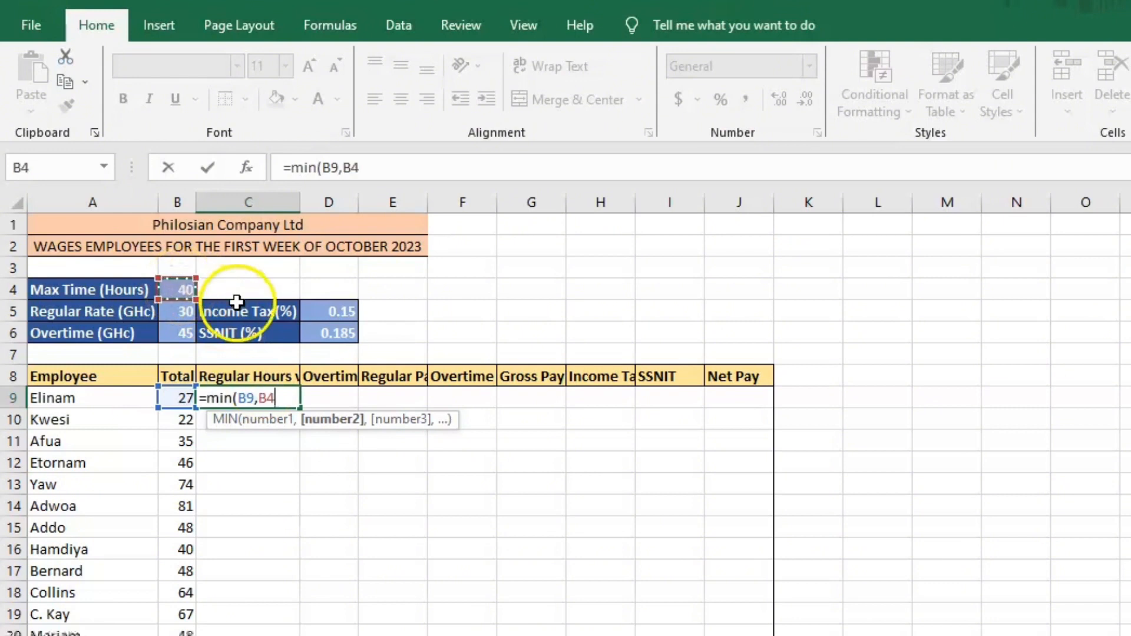
{"action": "left_click", "coordinate": [383, 168]}
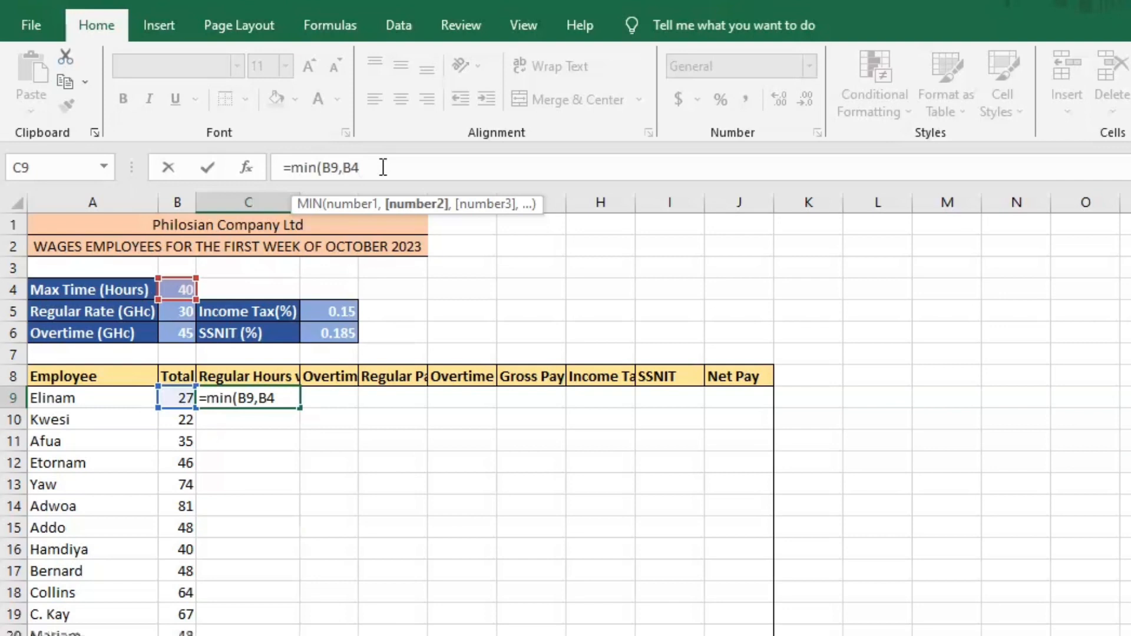
{"action": "key", "text": "Left"}
{"action": "key", "text": "Left"}
{"action": "type", "text": "$B$"}
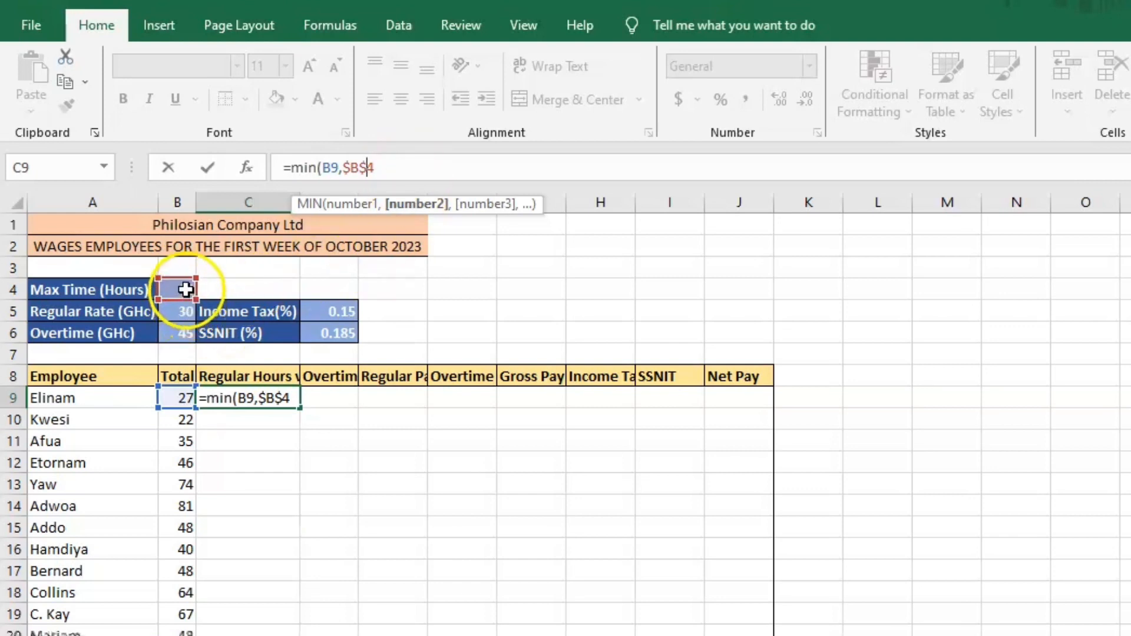
{"action": "left_click", "coordinate": [395, 167]}
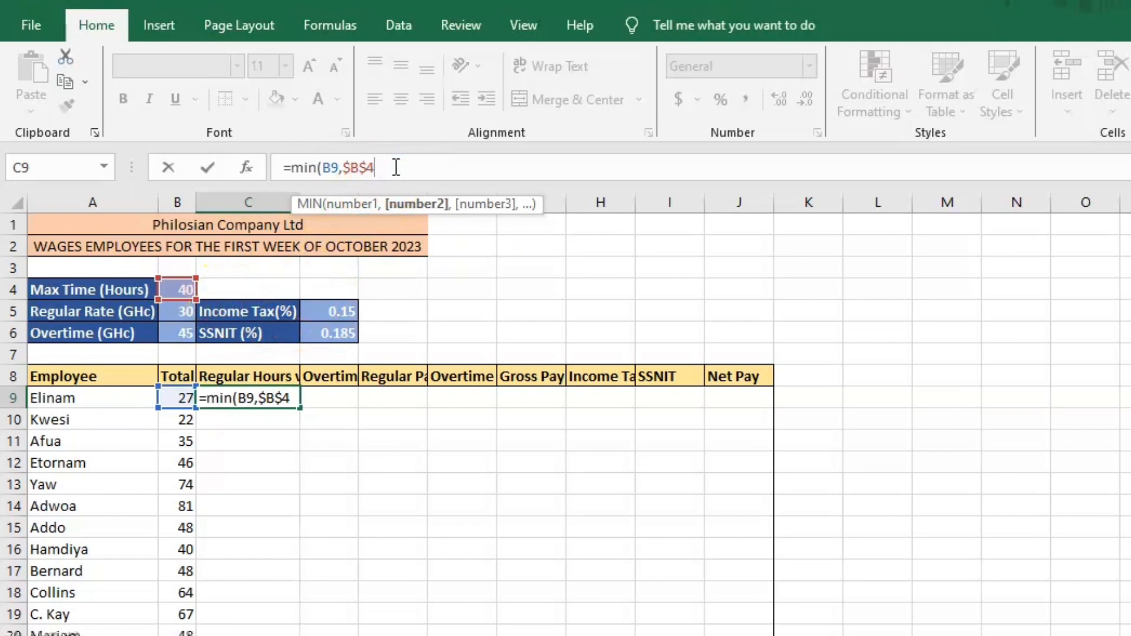
{"action": "type", "text": ")"}
{"action": "key", "text": "Return"}
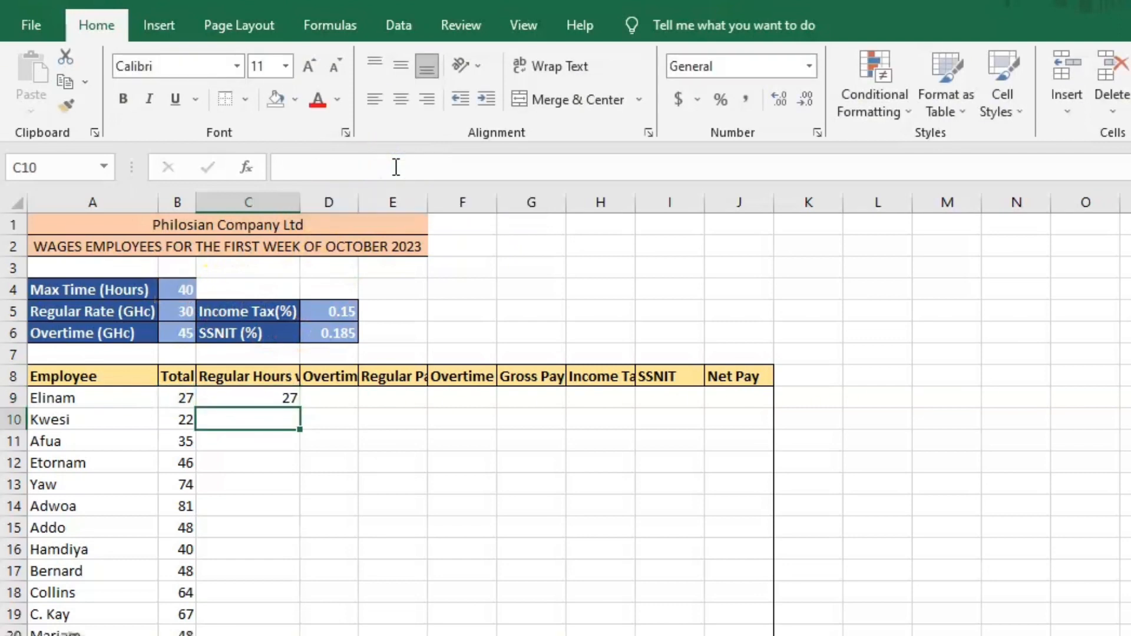
Step: Fill the regular hours formula from C9 down for all employees and check the row 12 result against its total hours
{"action": "left_click", "coordinate": [270, 398]}
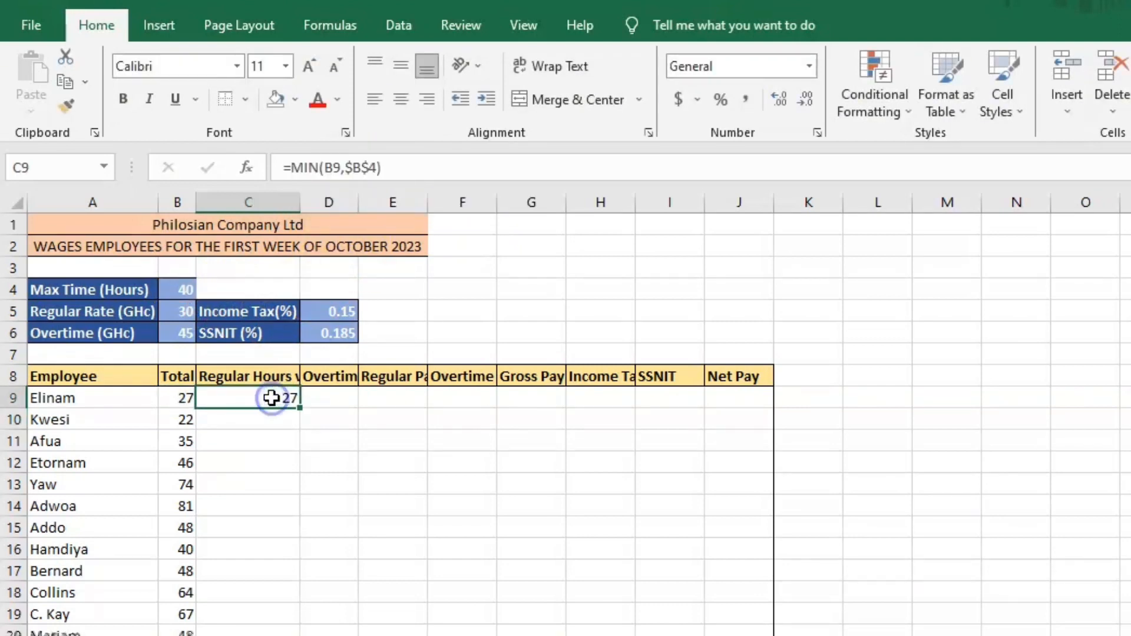
{"action": "double_click", "coordinate": [300, 409]}
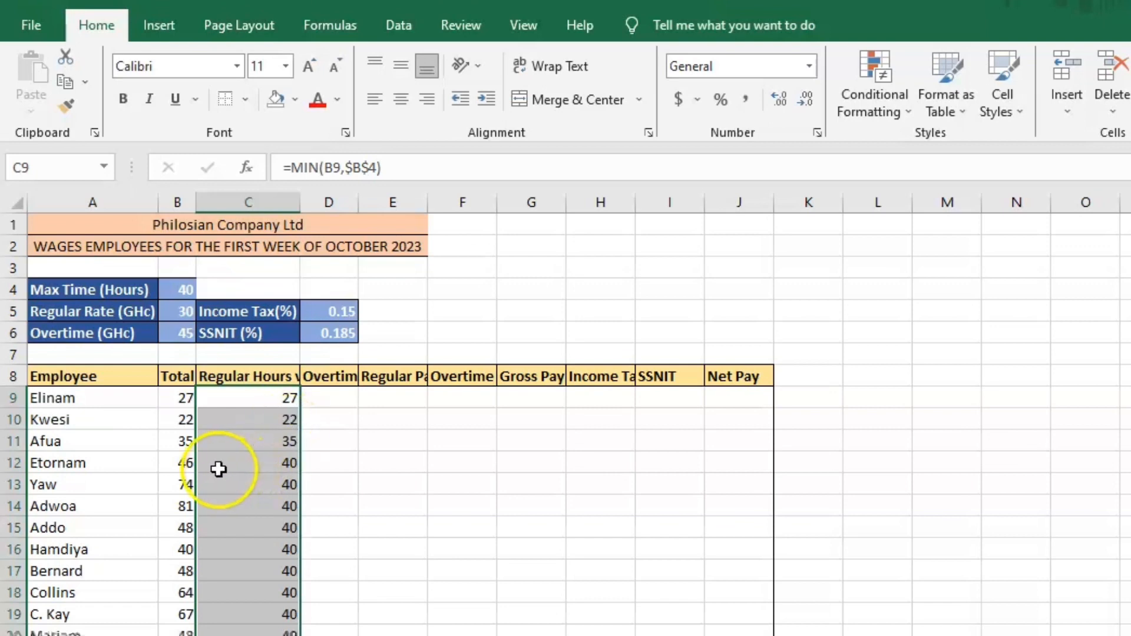
{"action": "left_click", "coordinate": [178, 467]}
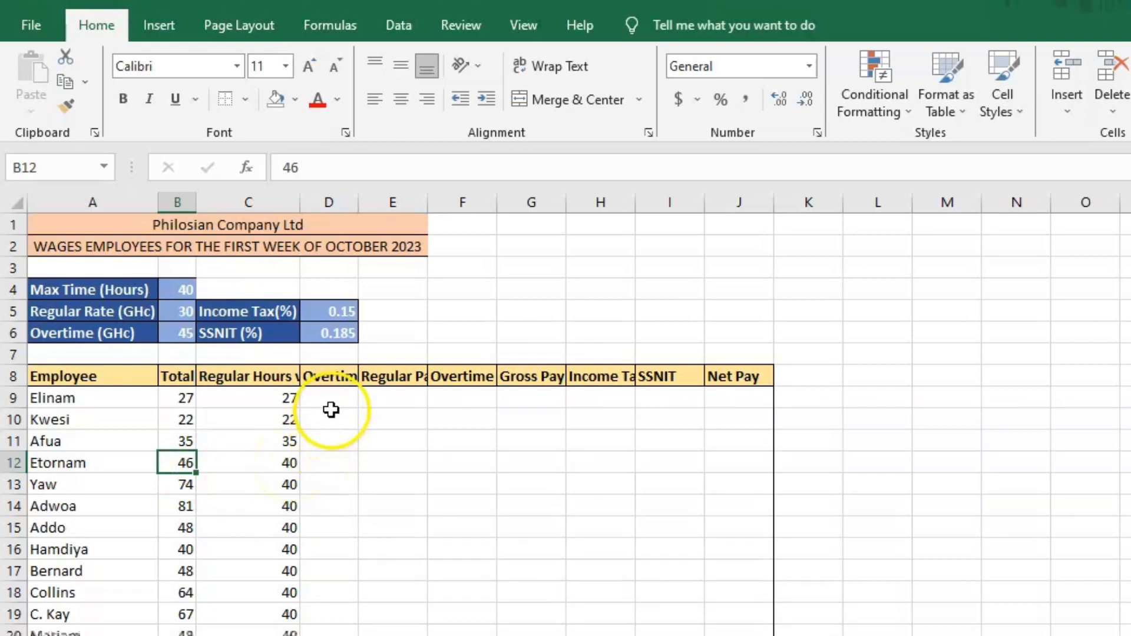
Step: Enter =MAX(B9-$B$4, 0) in D9 to calculate the first employee's overtime hours, with an absolute reference to the maximum time
{"action": "left_click", "coordinate": [331, 403]}
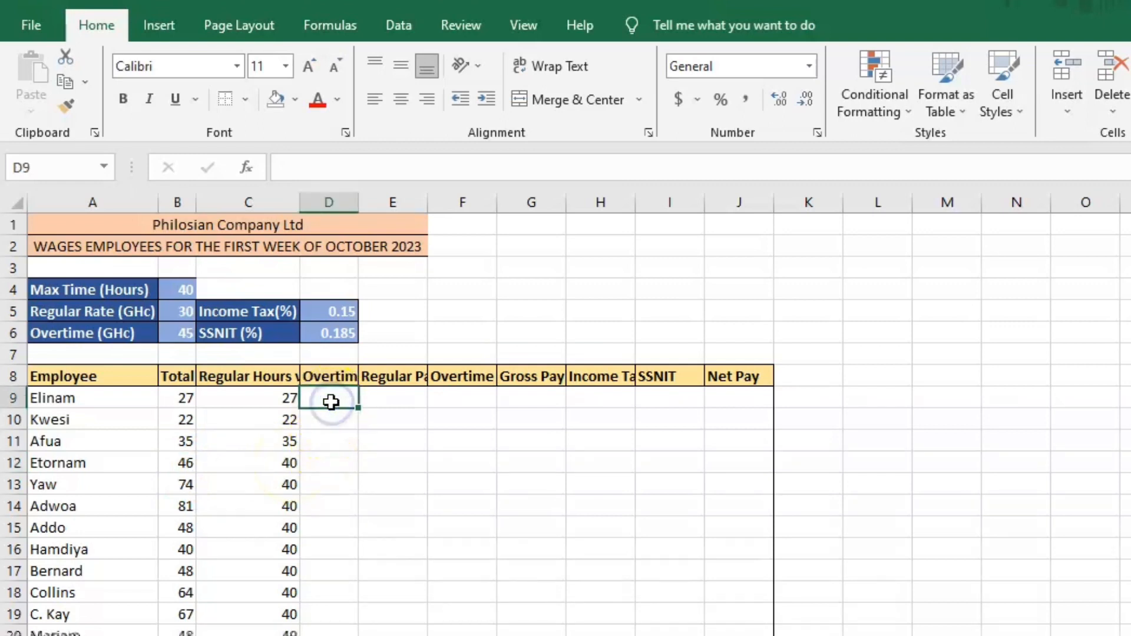
{"action": "type", "text": "="}
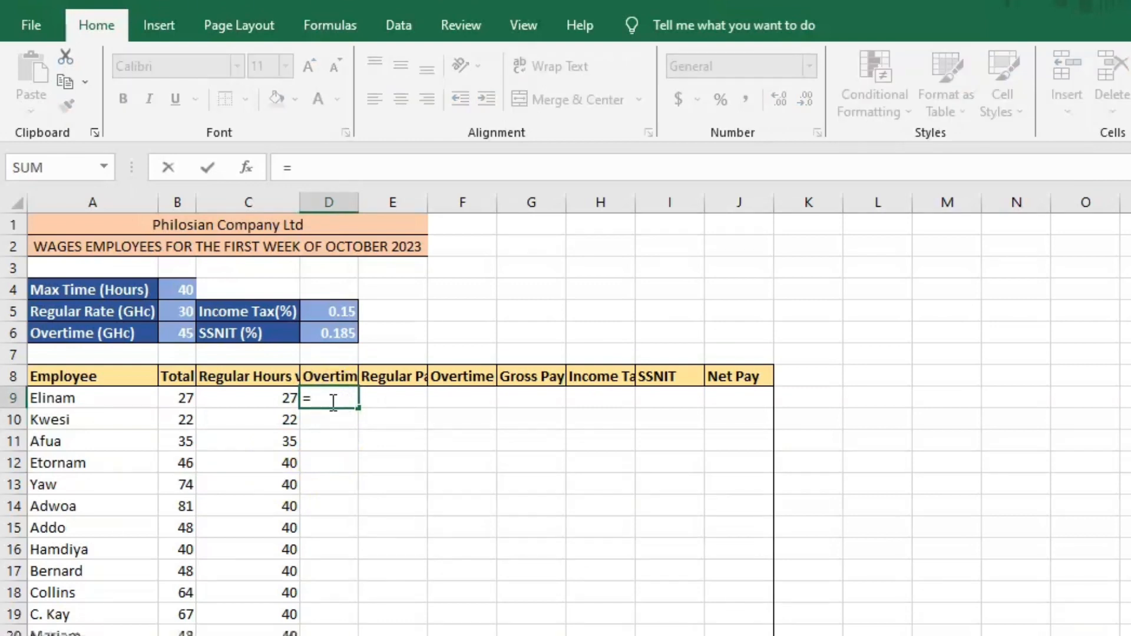
{"action": "type", "text": "MAX"}
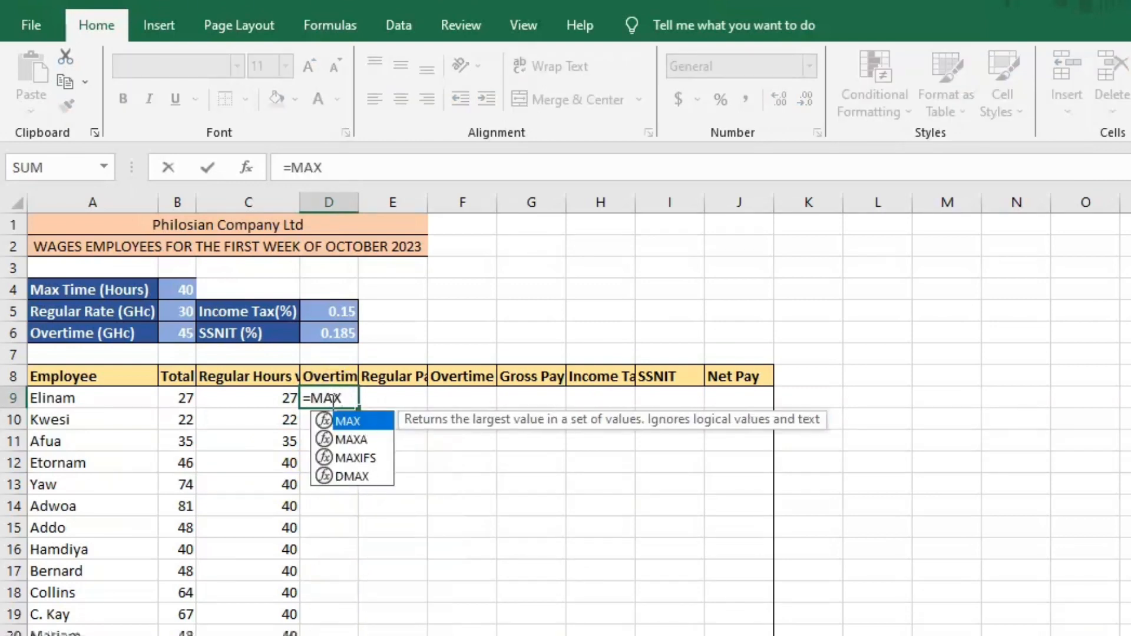
{"action": "type", "text": "("}
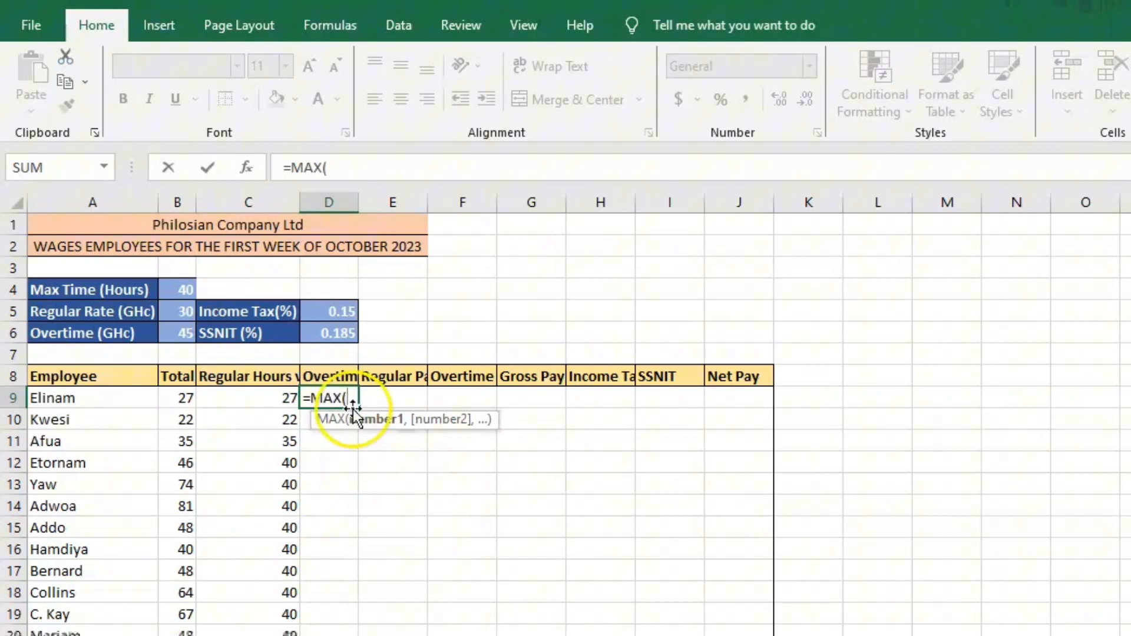
{"action": "left_click", "coordinate": [184, 401]}
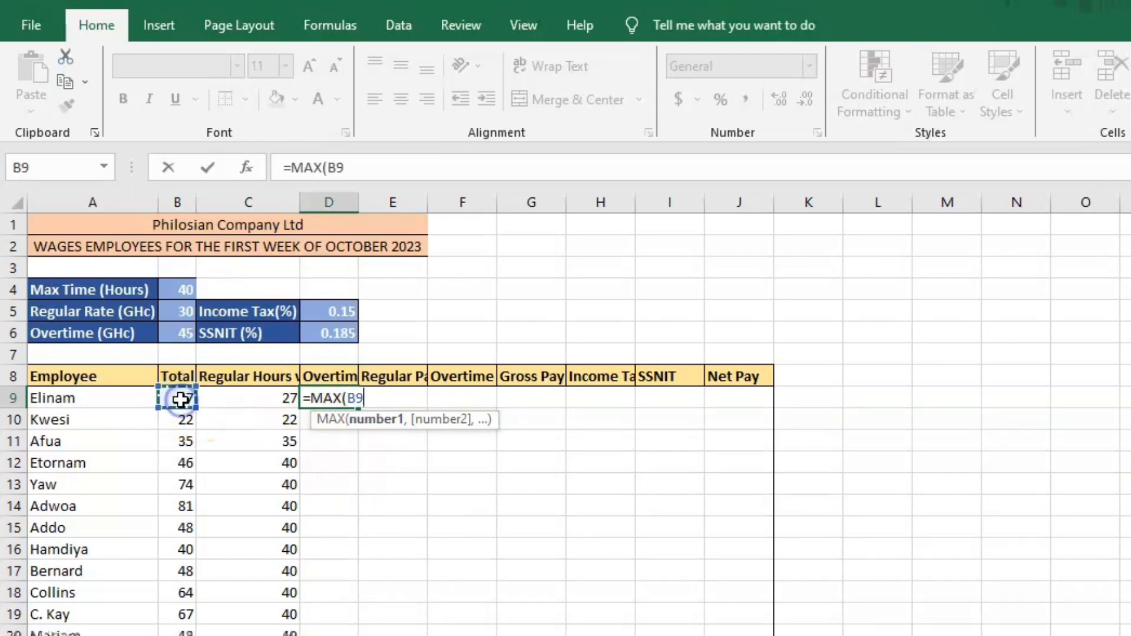
{"action": "type", "text": "-"}
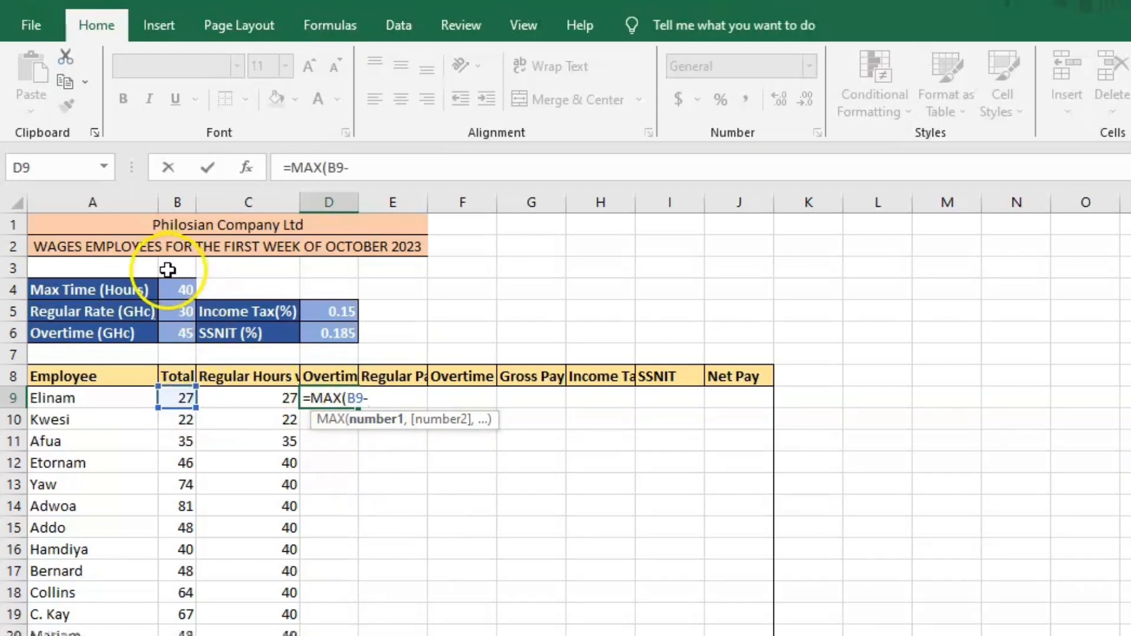
{"action": "left_click", "coordinate": [171, 288]}
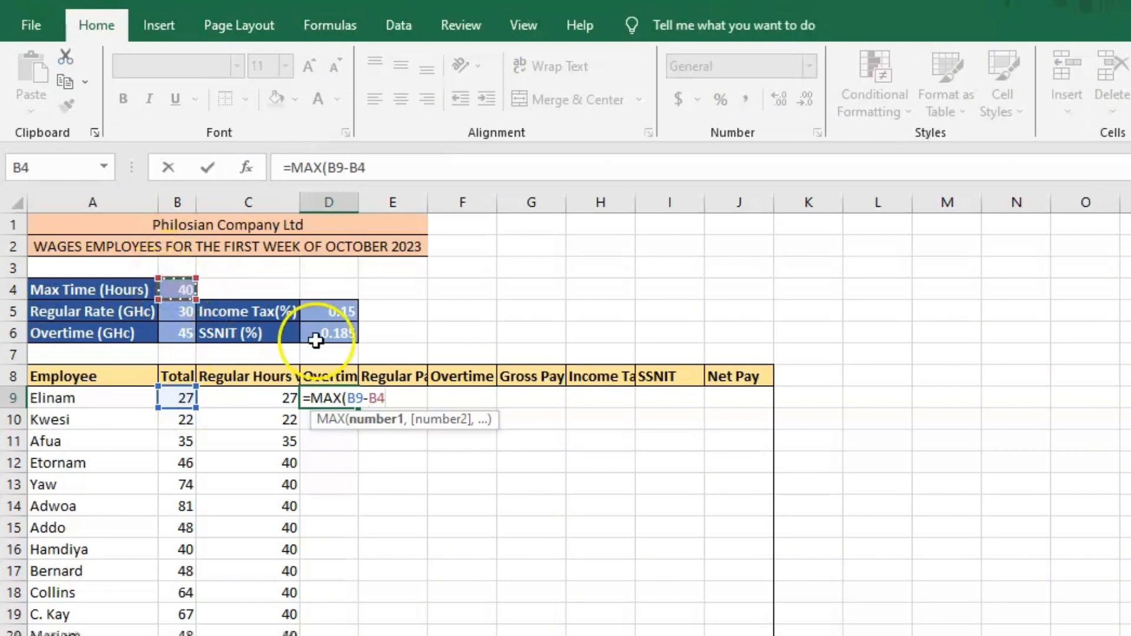
{"action": "left_click", "coordinate": [398, 166]}
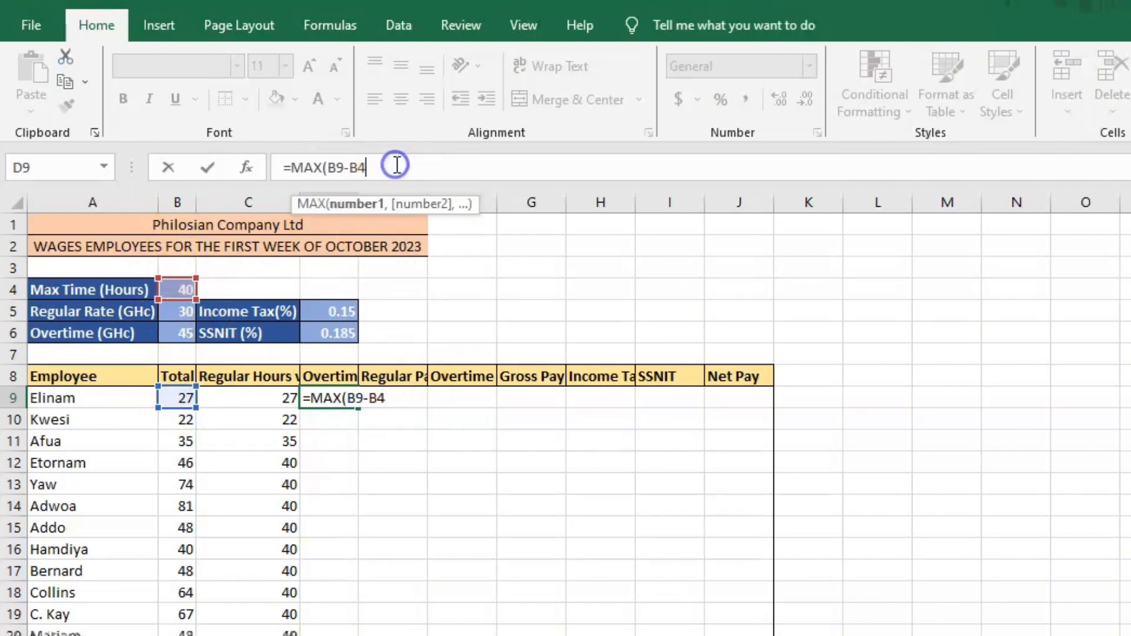
{"action": "key", "text": "Left"}
{"action": "key", "text": "Left"}
{"action": "type", "text": "$"}
{"action": "key", "text": "Right"}
{"action": "type", "text": "$"}
{"action": "left_click", "coordinate": [394, 167]}
{"action": "type", "text": ","}
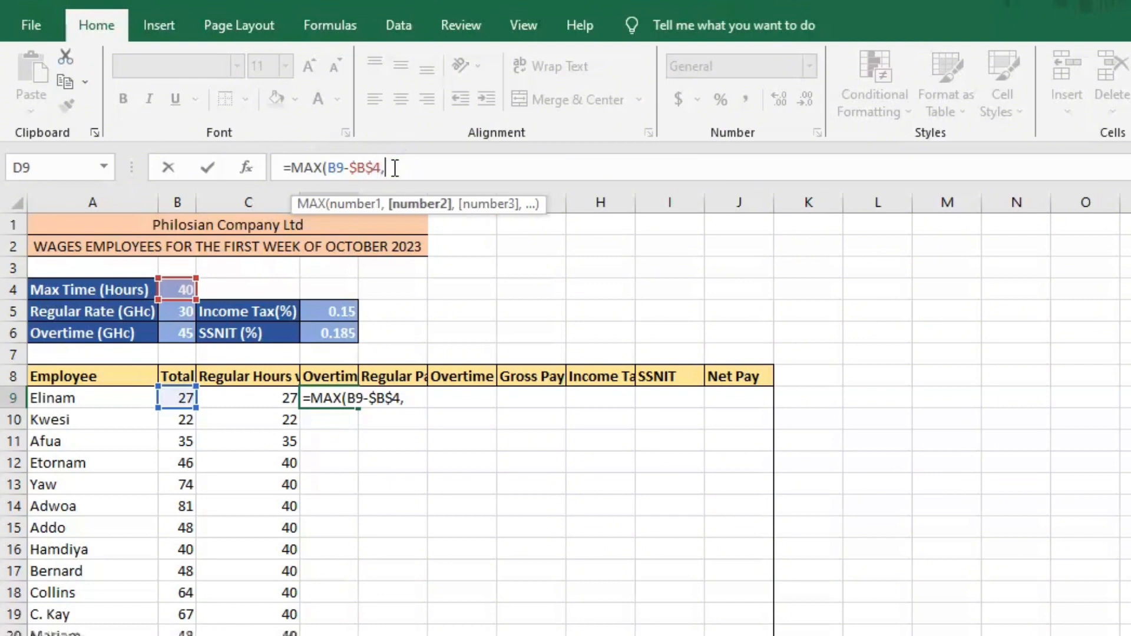
{"action": "type", "text": " 0)"}
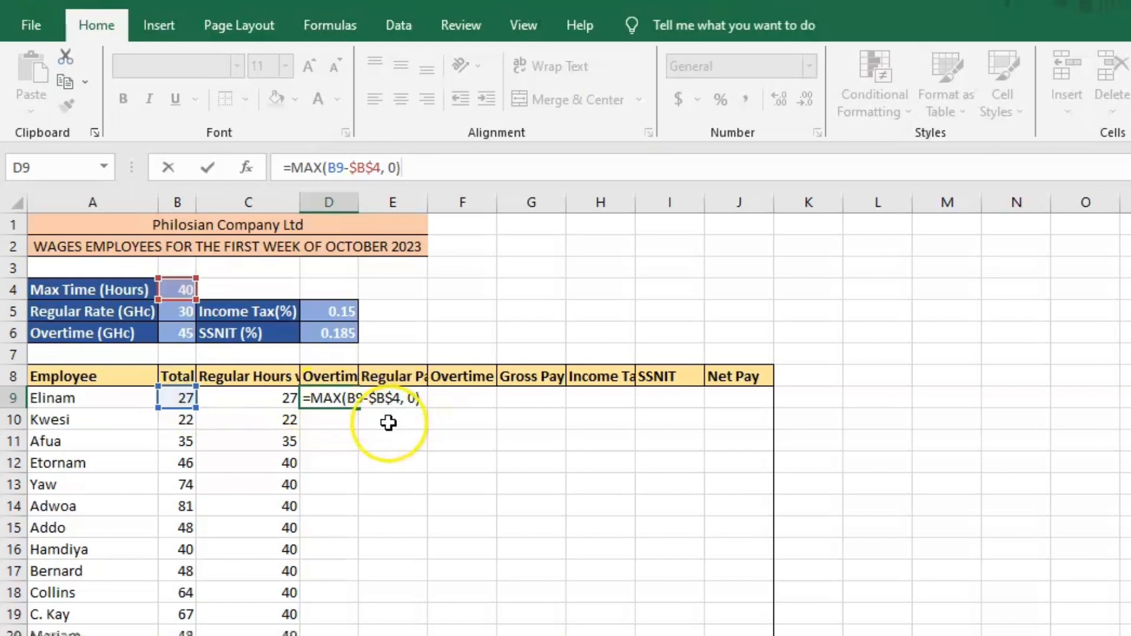
{"action": "key", "text": "Return"}
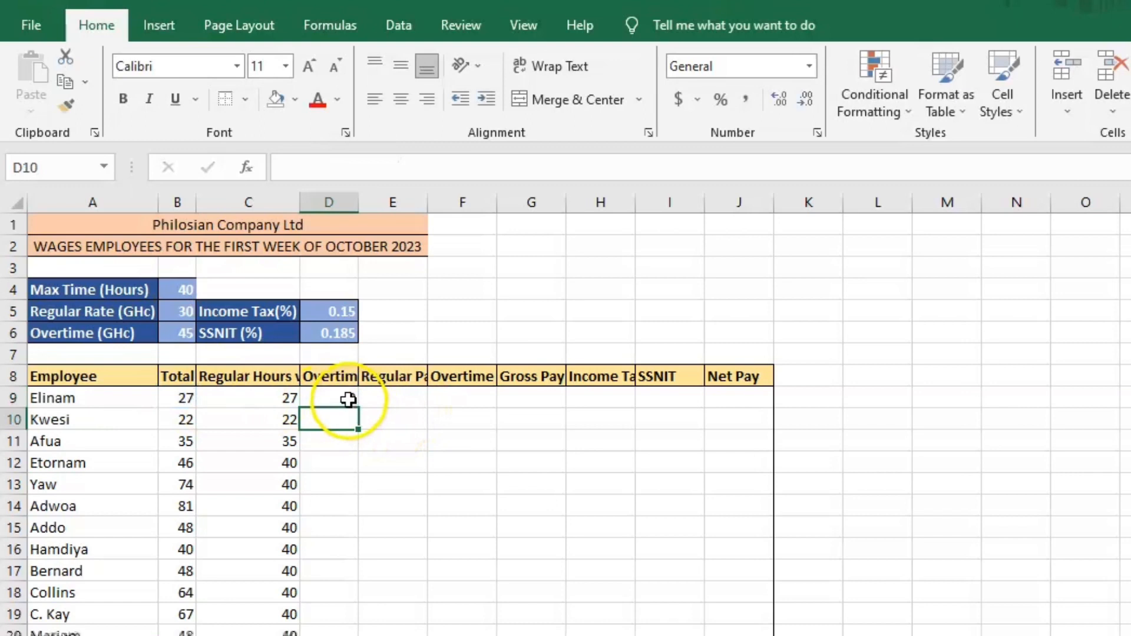
Step: Fill the overtime hours formula from D9 down for all employees and check the formulas in D12 and C9
{"action": "left_click", "coordinate": [348, 403]}
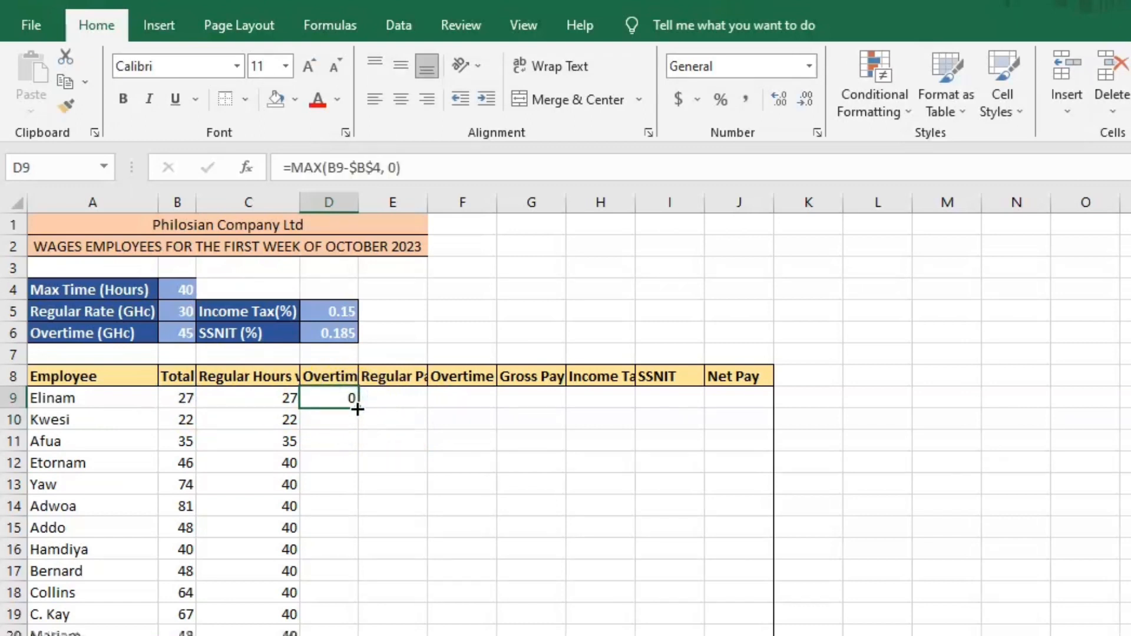
{"action": "double_click", "coordinate": [357, 409]}
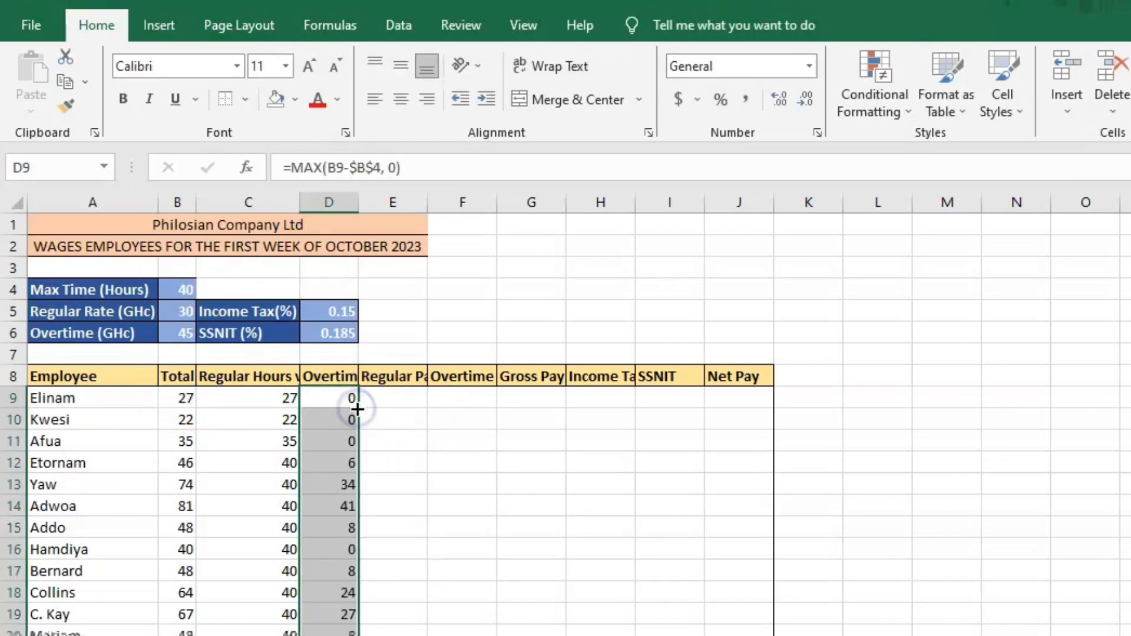
{"action": "left_click", "coordinate": [347, 463]}
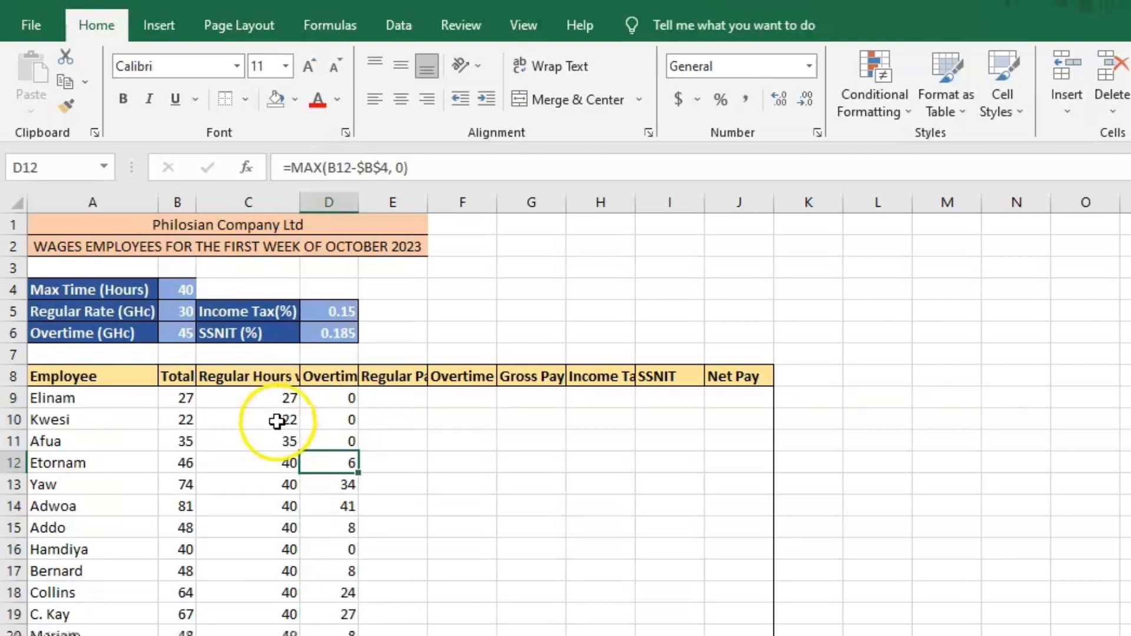
{"action": "left_click", "coordinate": [279, 403]}
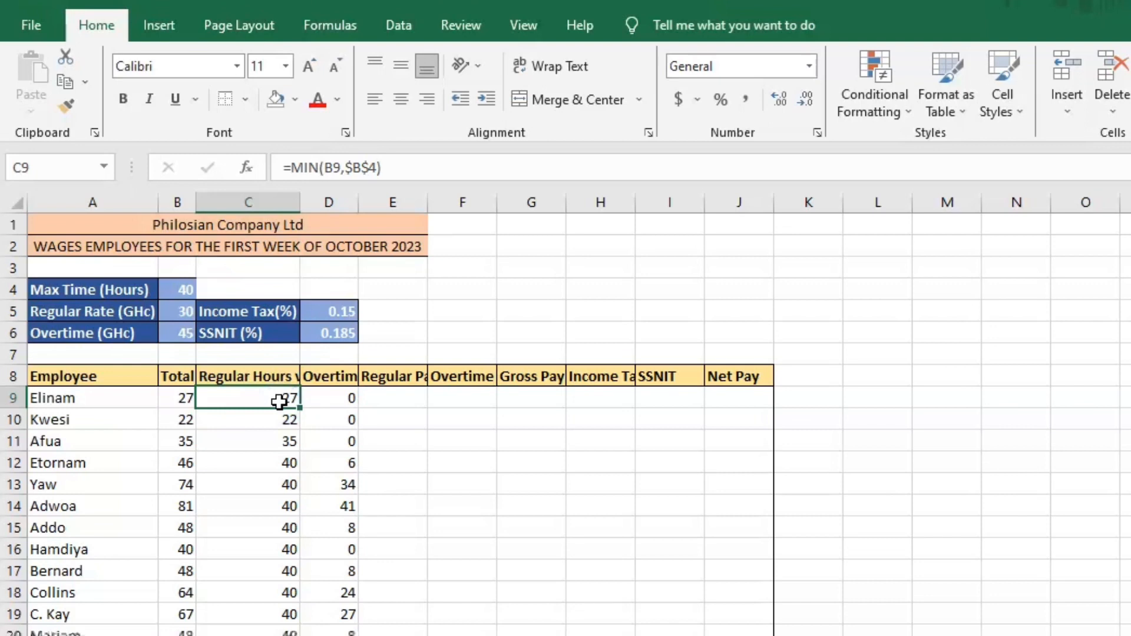
Step: Enter =C9*$B$5 in E9 for the first employee's regular pay and fill it down for all employees
{"action": "left_click", "coordinate": [331, 395]}
{"action": "left_click", "coordinate": [413, 400]}
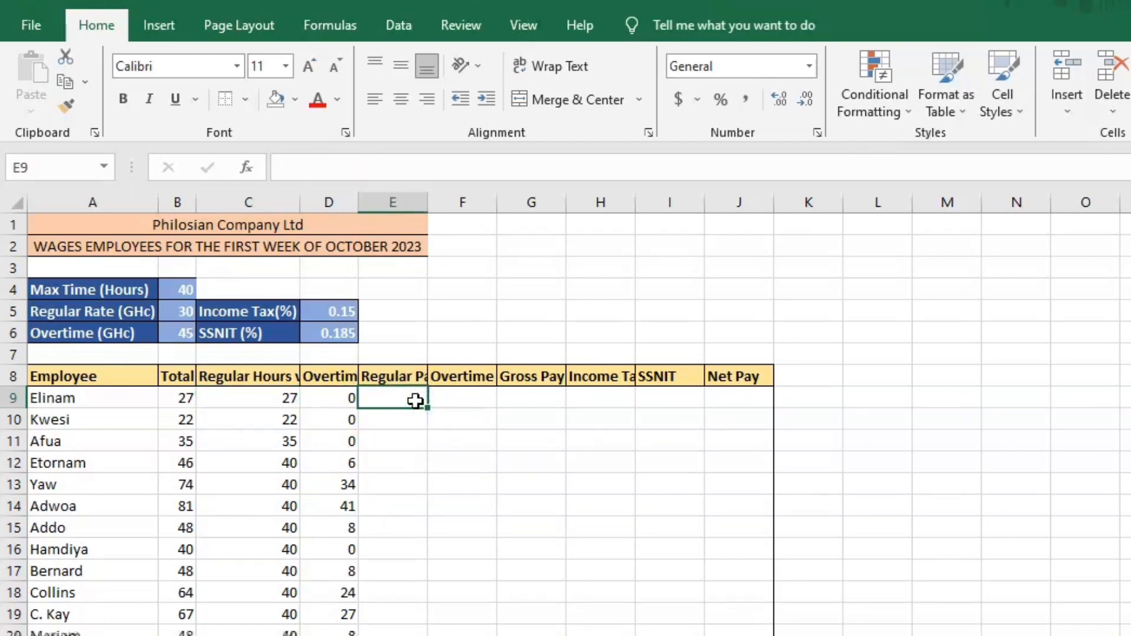
{"action": "type", "text": "="}
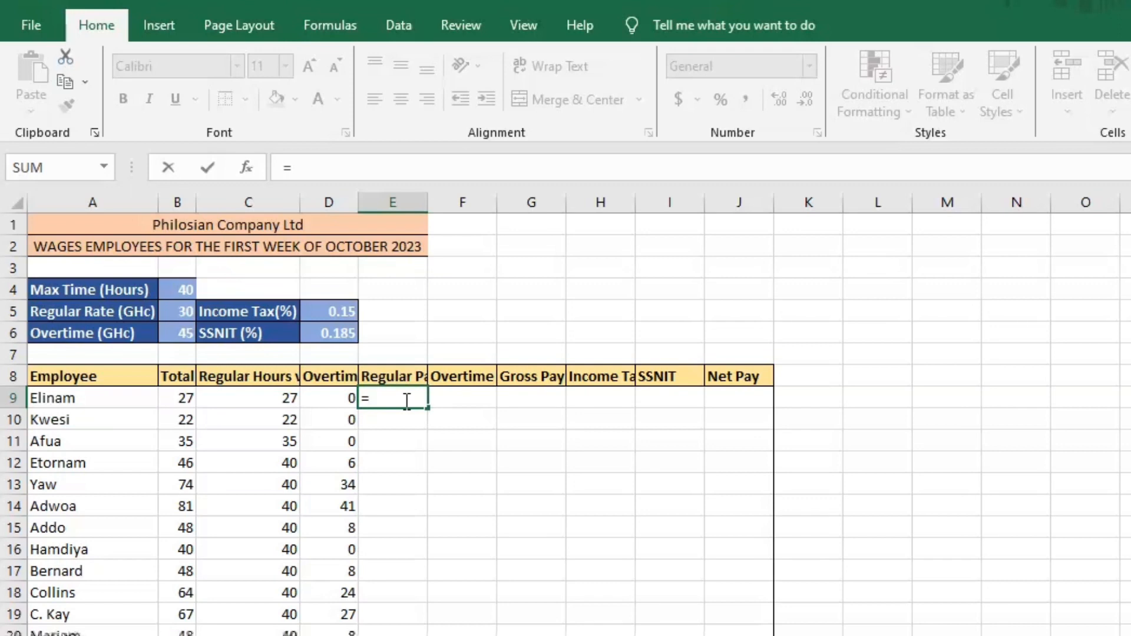
{"action": "left_click", "coordinate": [277, 398]}
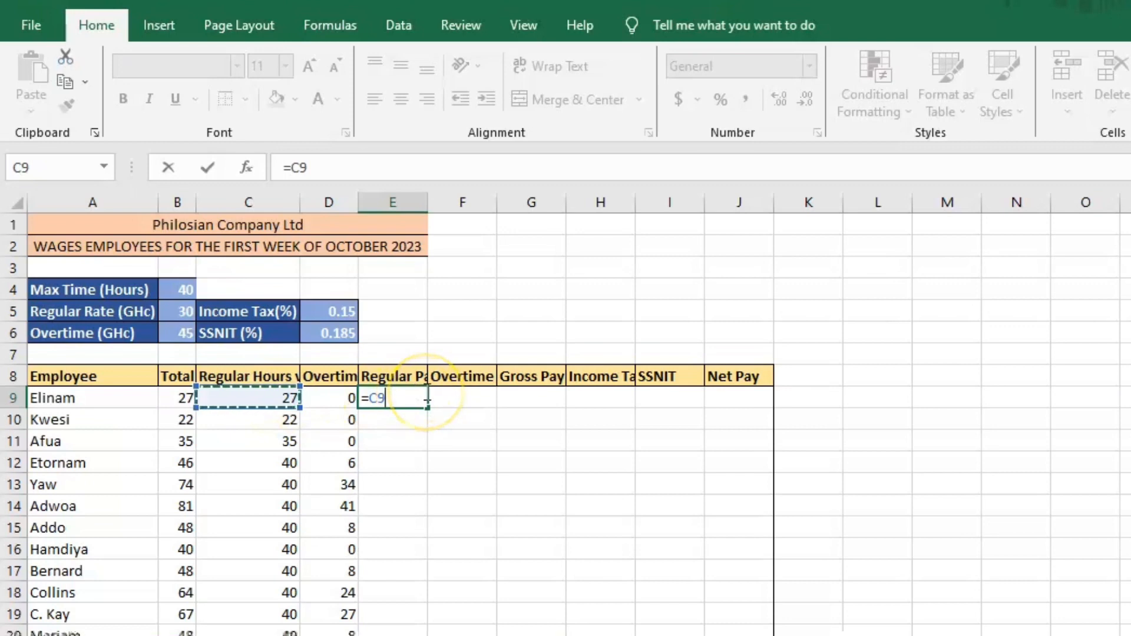
{"action": "type", "text": "*"}
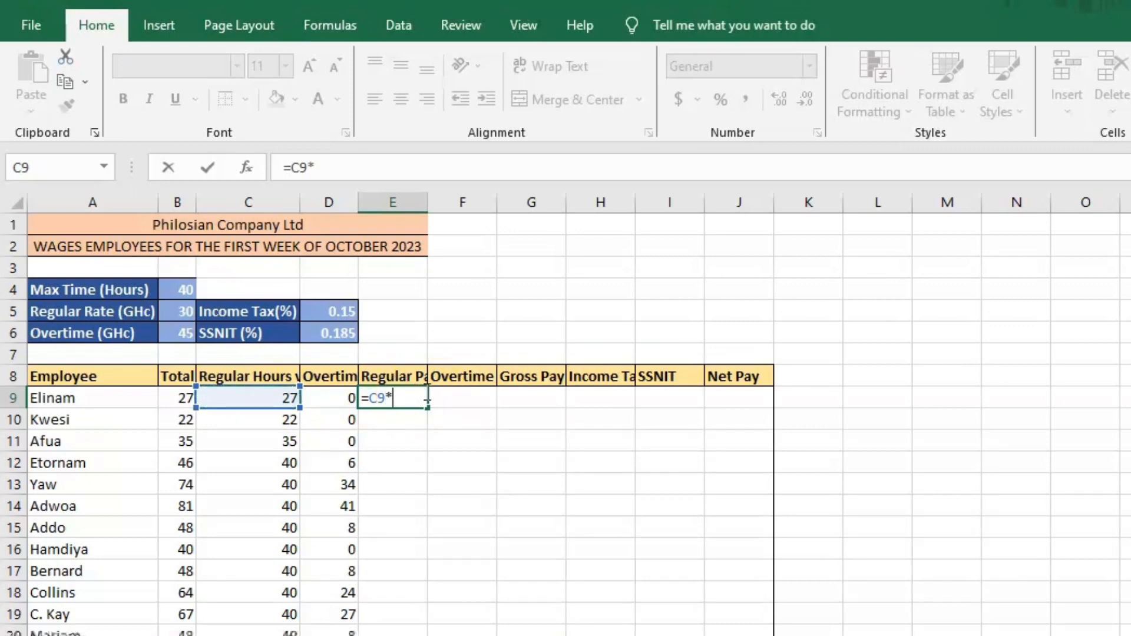
{"action": "left_click", "coordinate": [173, 313]}
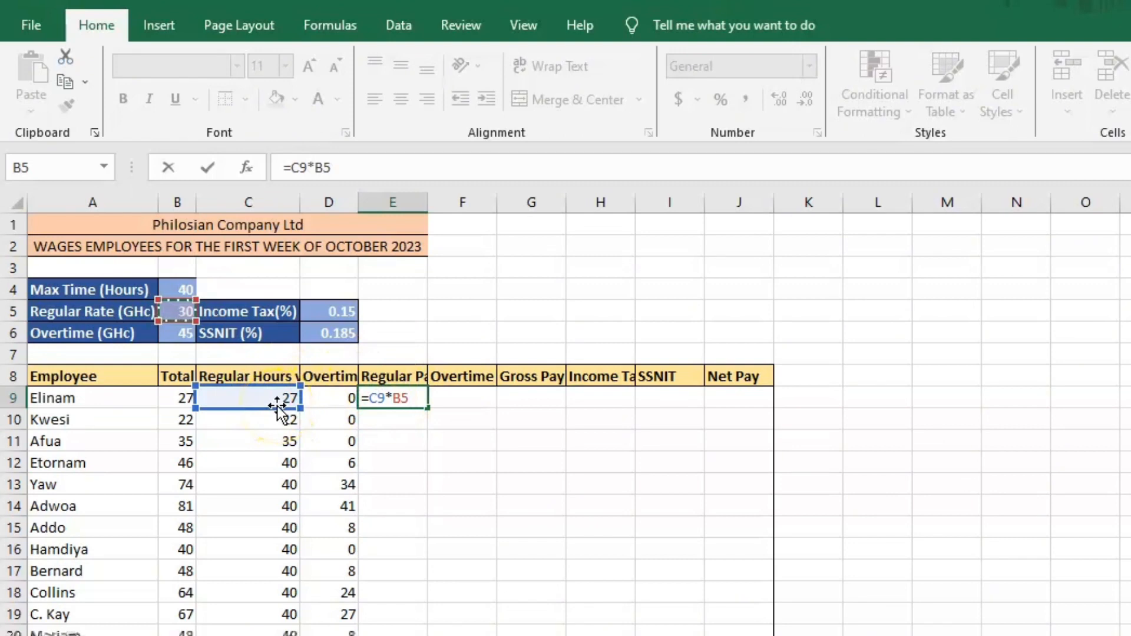
{"action": "left_click", "coordinate": [403, 398]}
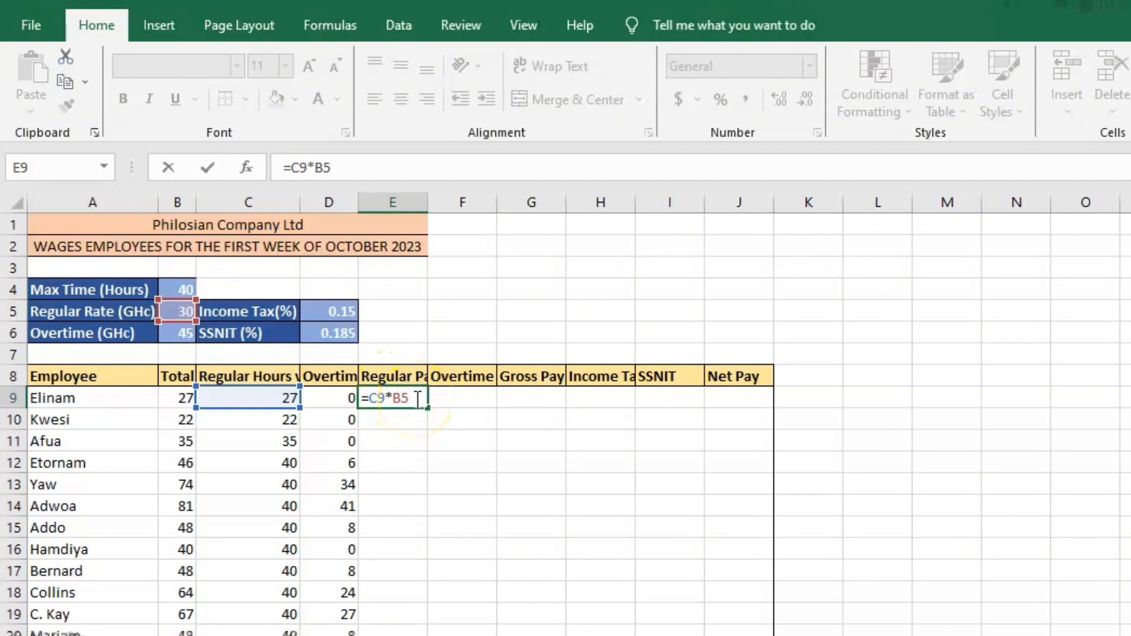
{"action": "type", "text": "$B$"}
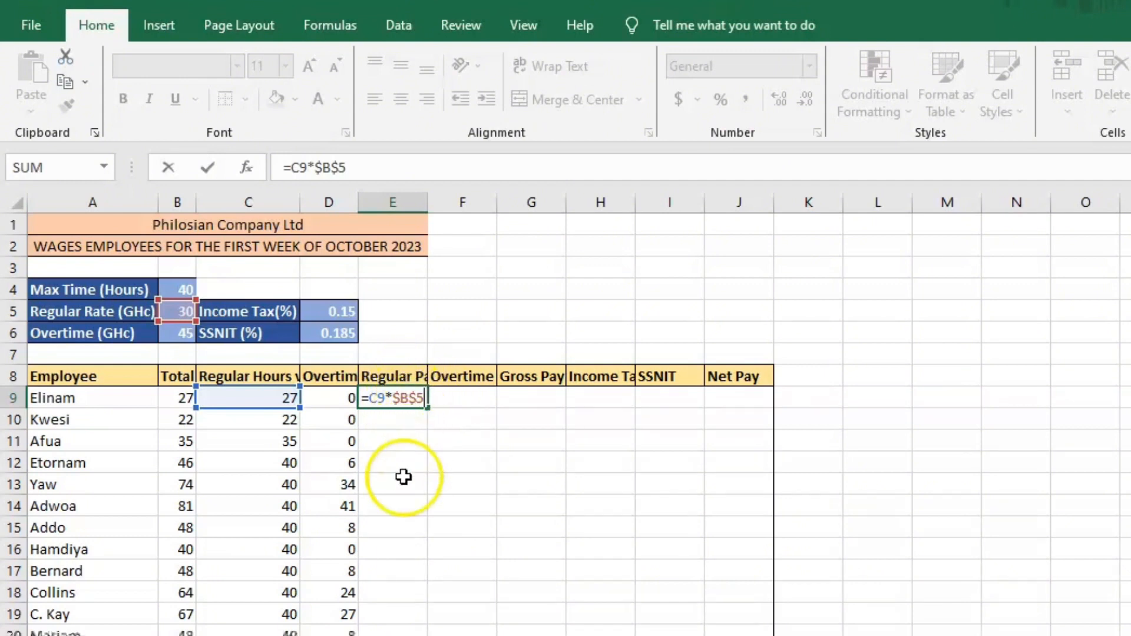
{"action": "key", "text": "Return"}
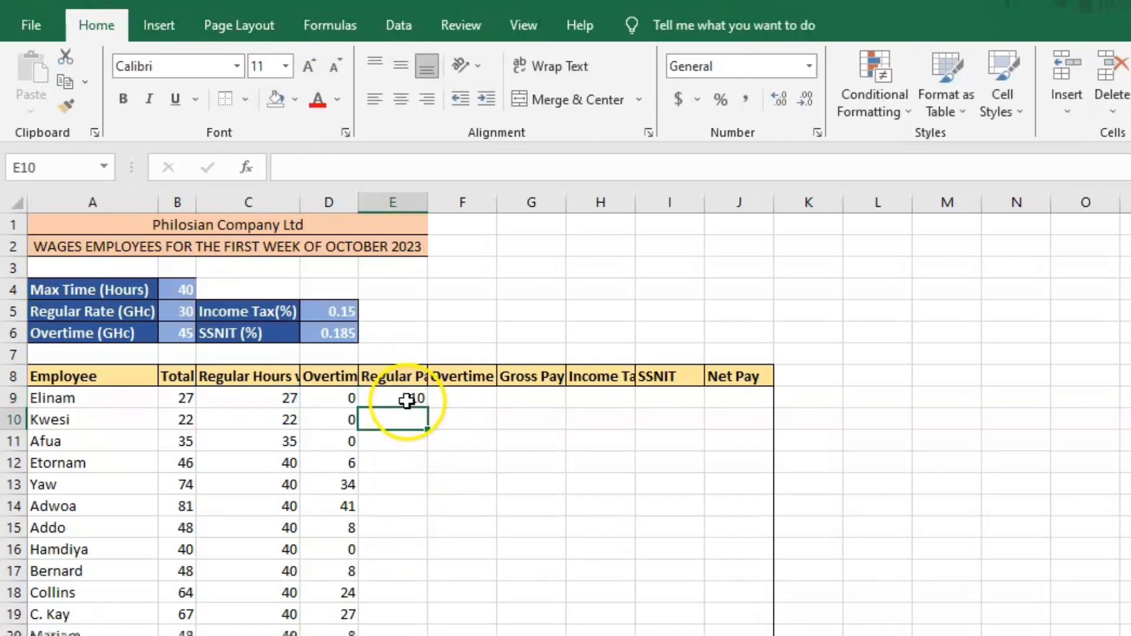
{"action": "left_click", "coordinate": [407, 401]}
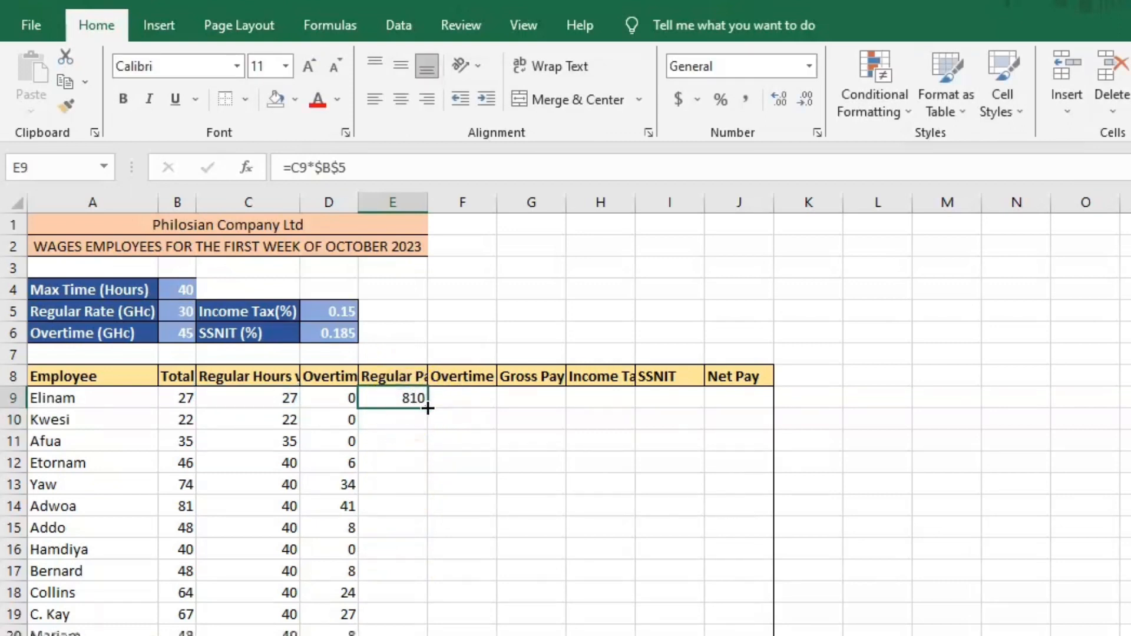
{"action": "double_click", "coordinate": [428, 409]}
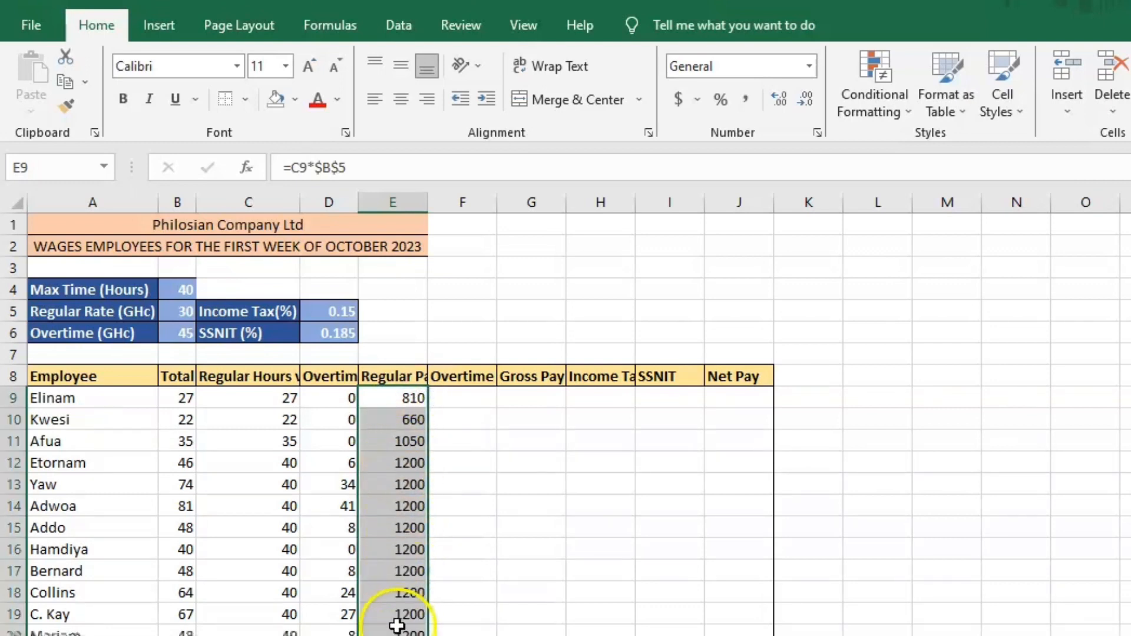
Step: Enter =D9*$B$6 in F9 to calculate the first employee's overtime pay, with an absolute reference to the overtime rate
{"action": "left_click", "coordinate": [466, 400]}
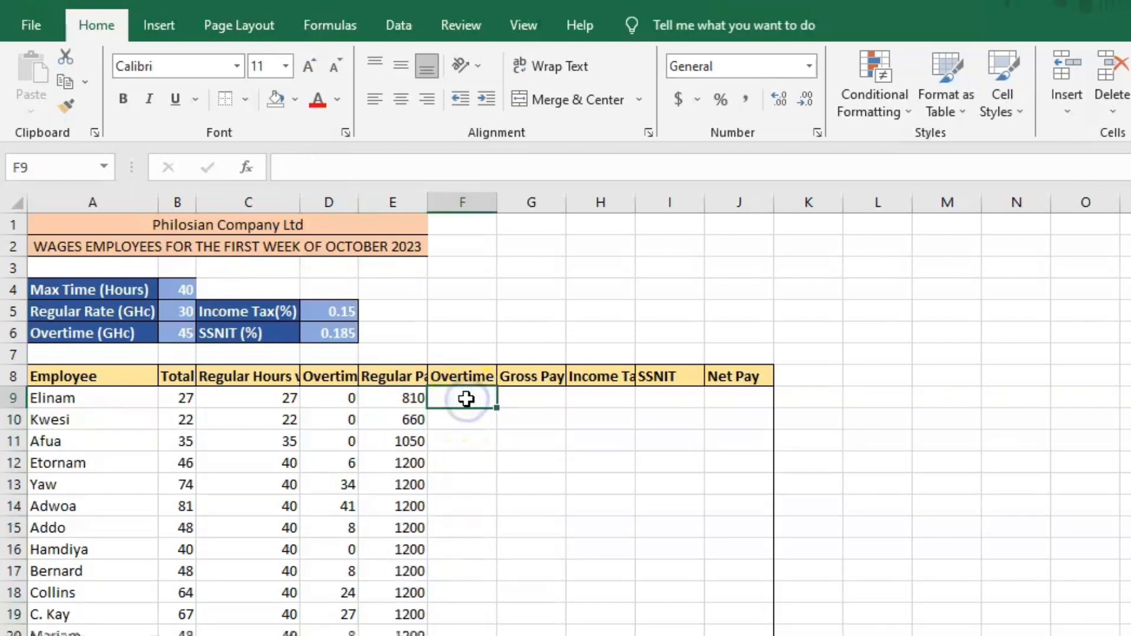
{"action": "type", "text": "="}
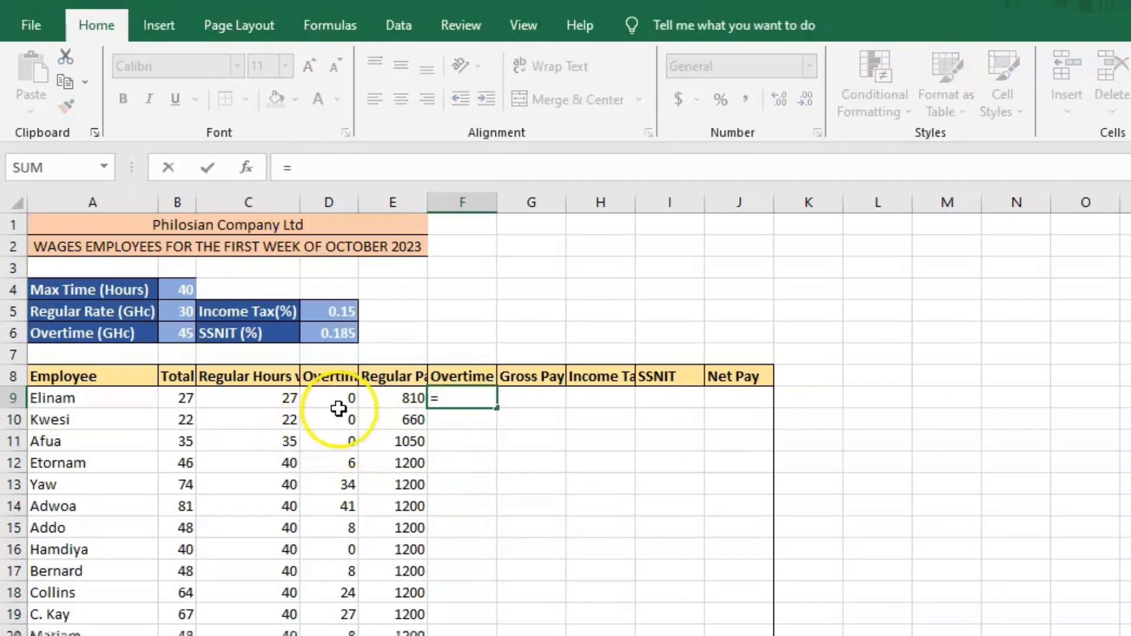
{"action": "left_click", "coordinate": [336, 398]}
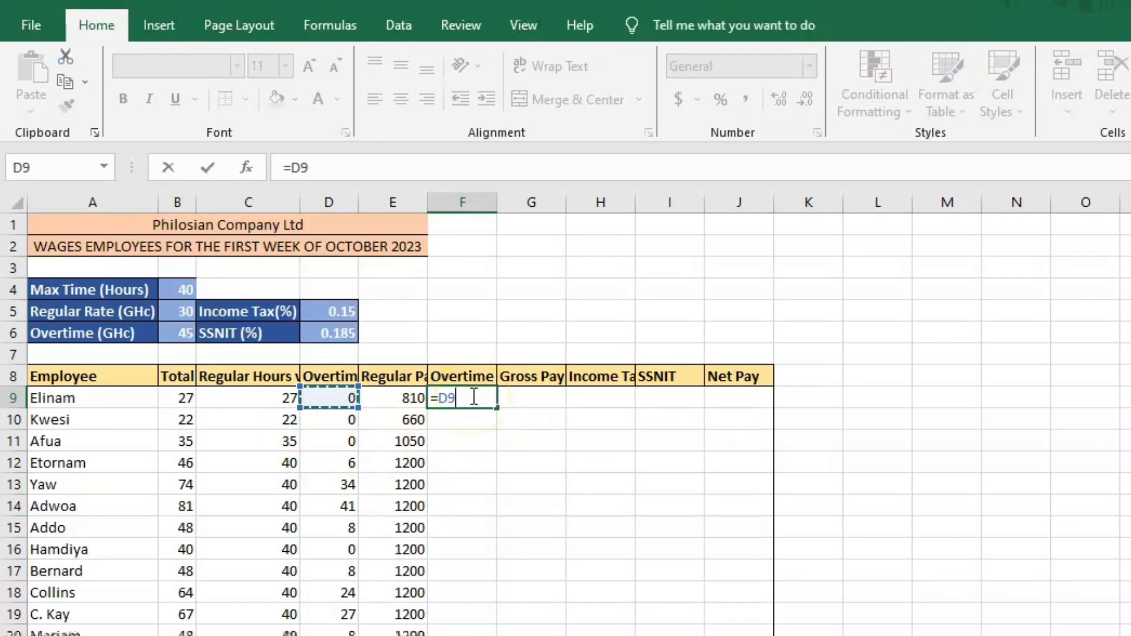
{"action": "type", "text": "*"}
{"action": "left_click", "coordinate": [182, 340]}
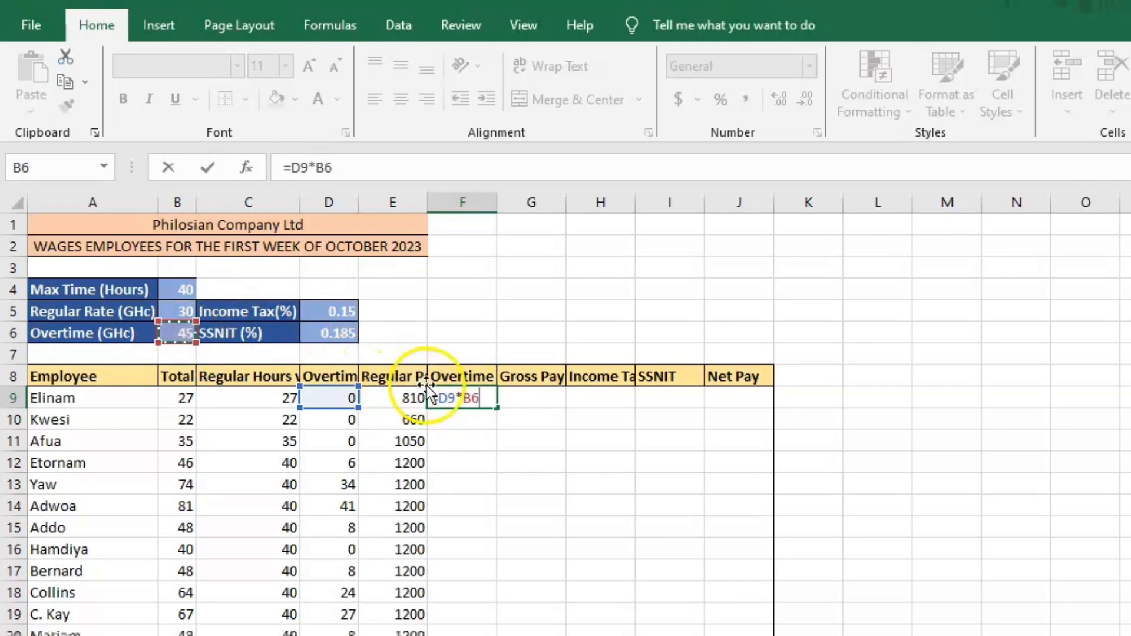
{"action": "left_click", "coordinate": [488, 400]}
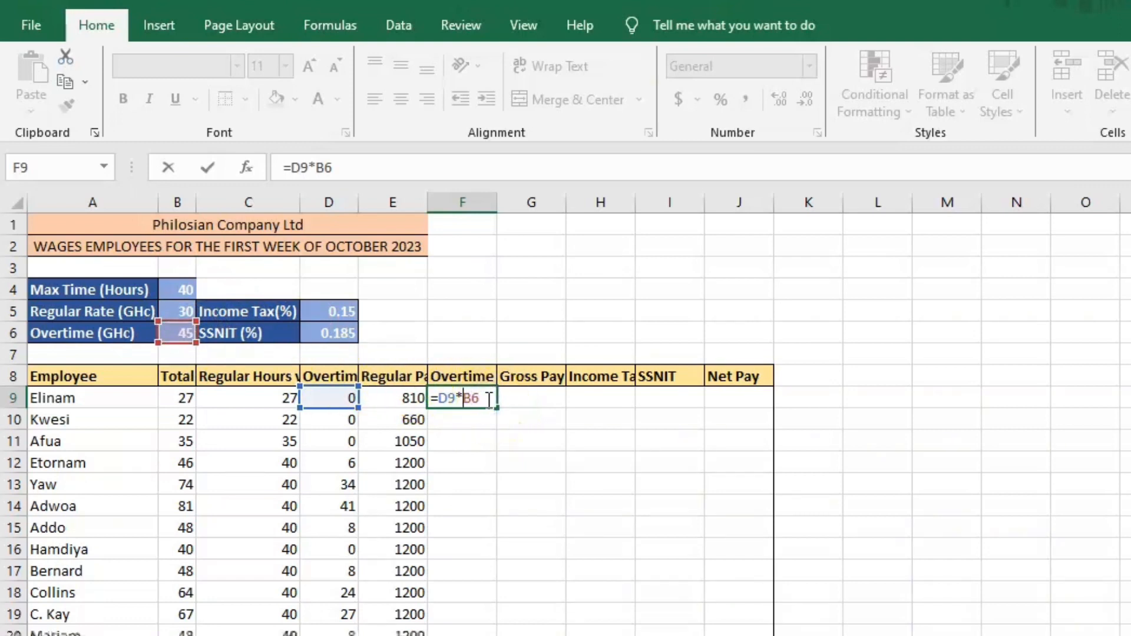
{"action": "type", "text": "$B$"}
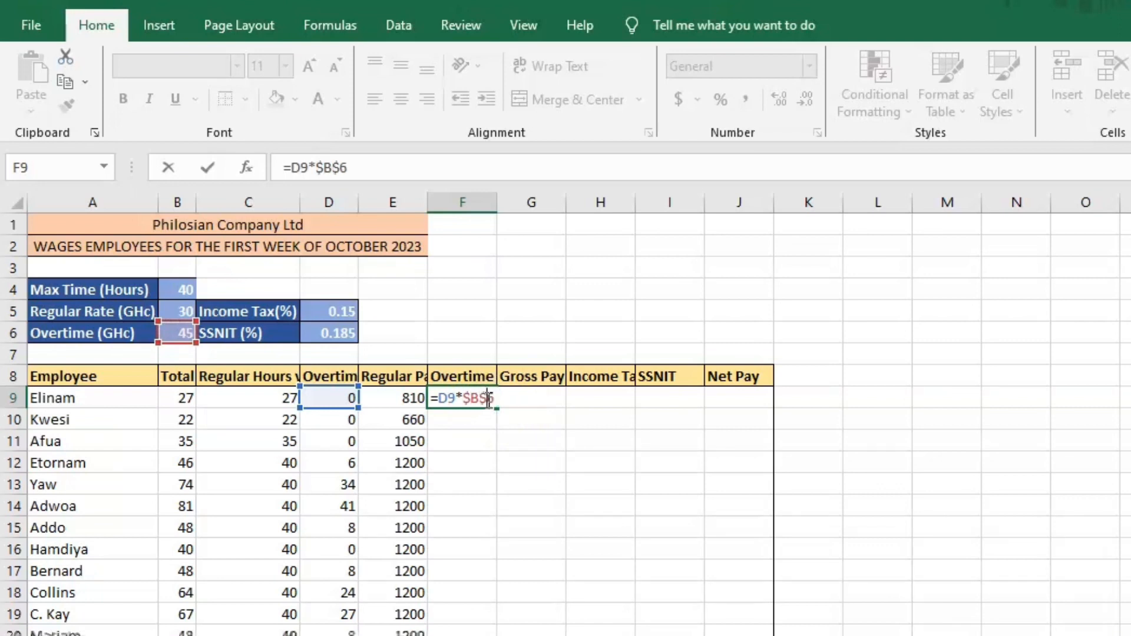
{"action": "key", "text": "Return"}
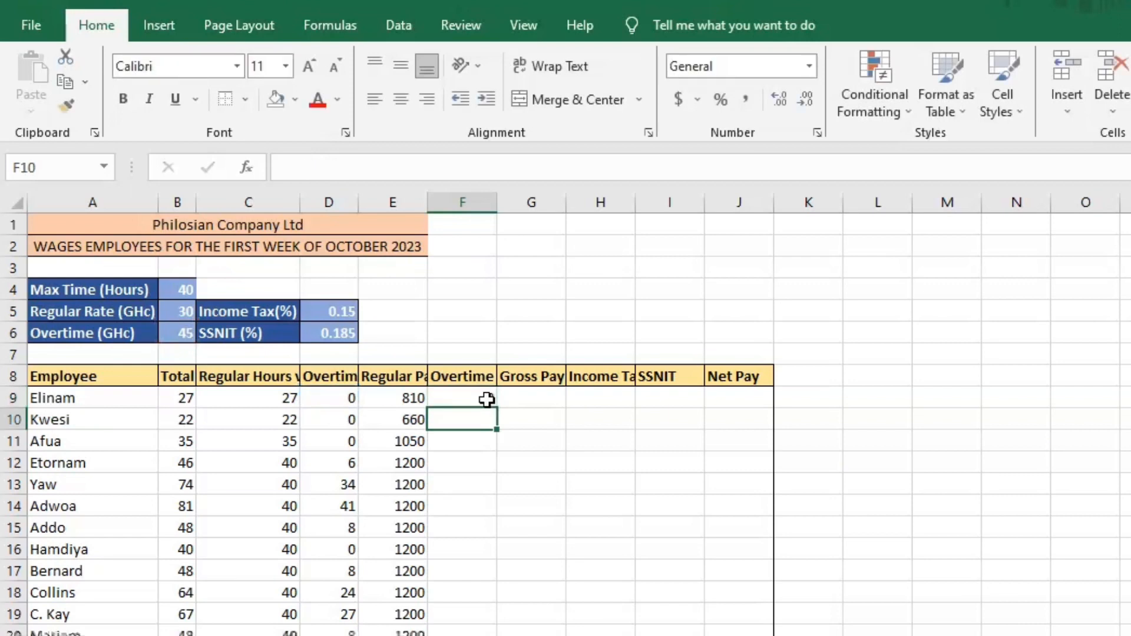
Step: Fill the overtime pay formula from F9 down for all employees
{"action": "left_click", "coordinate": [489, 420]}
{"action": "left_click", "coordinate": [465, 397]}
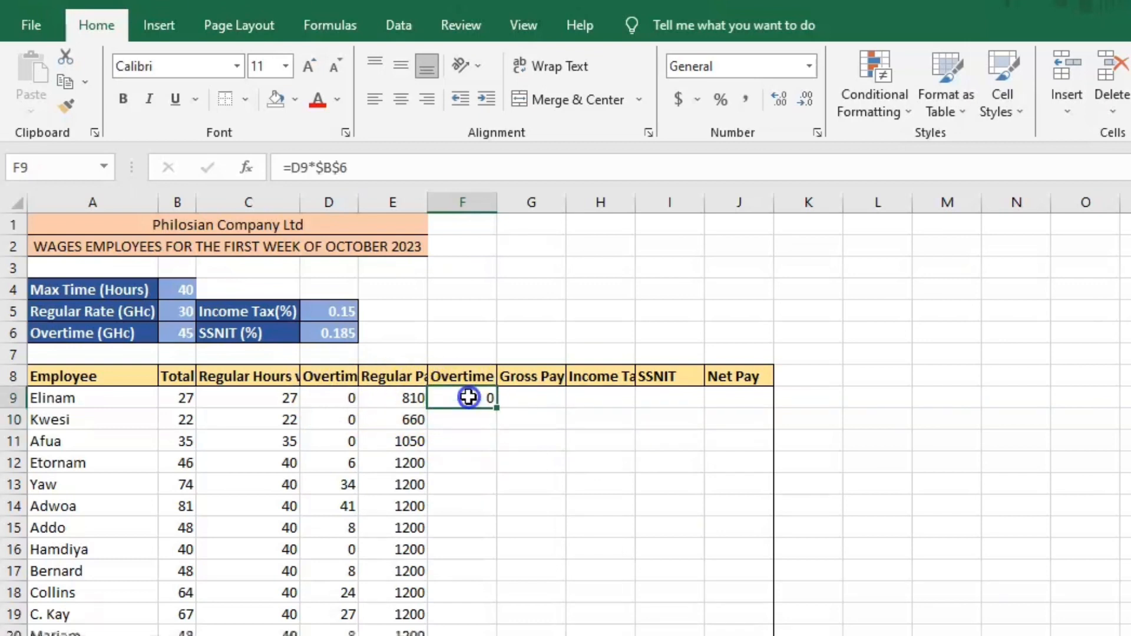
{"action": "double_click", "coordinate": [497, 407]}
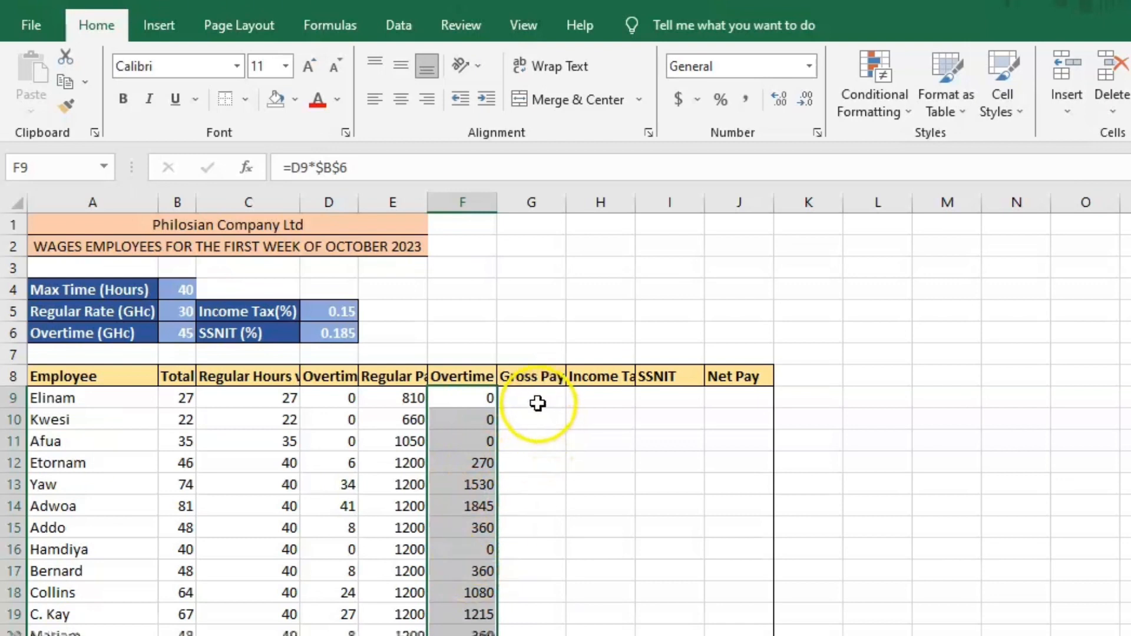
Step: Enter =E9+F9 in G9 to calculate the first employee's gross pay from regular and overtime pay
{"action": "left_click", "coordinate": [538, 403]}
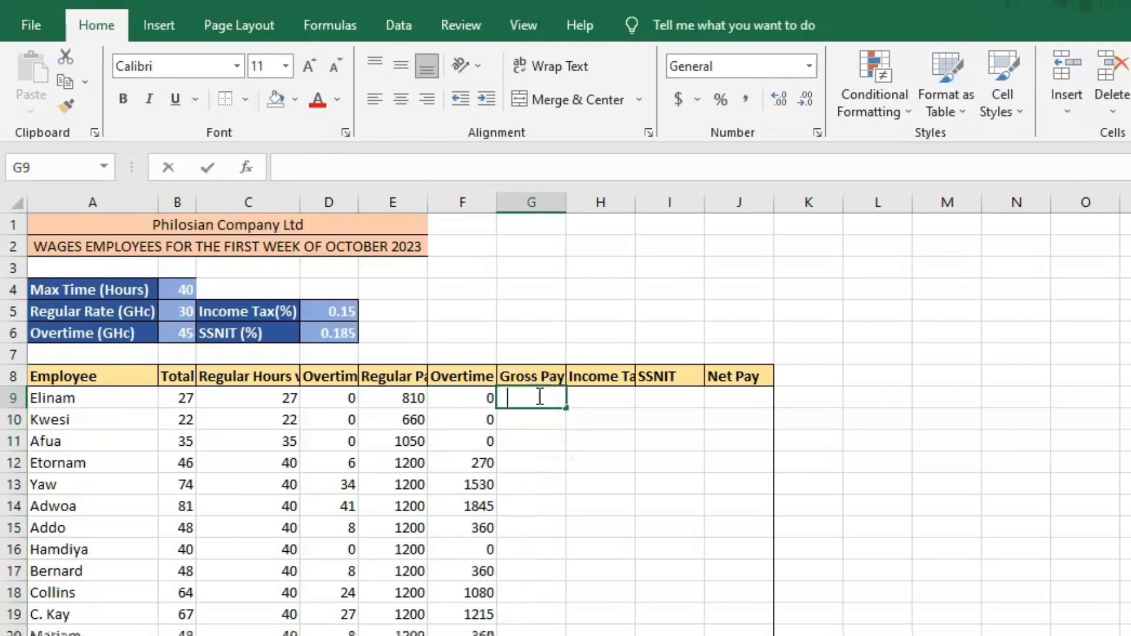
{"action": "type", "text": "="}
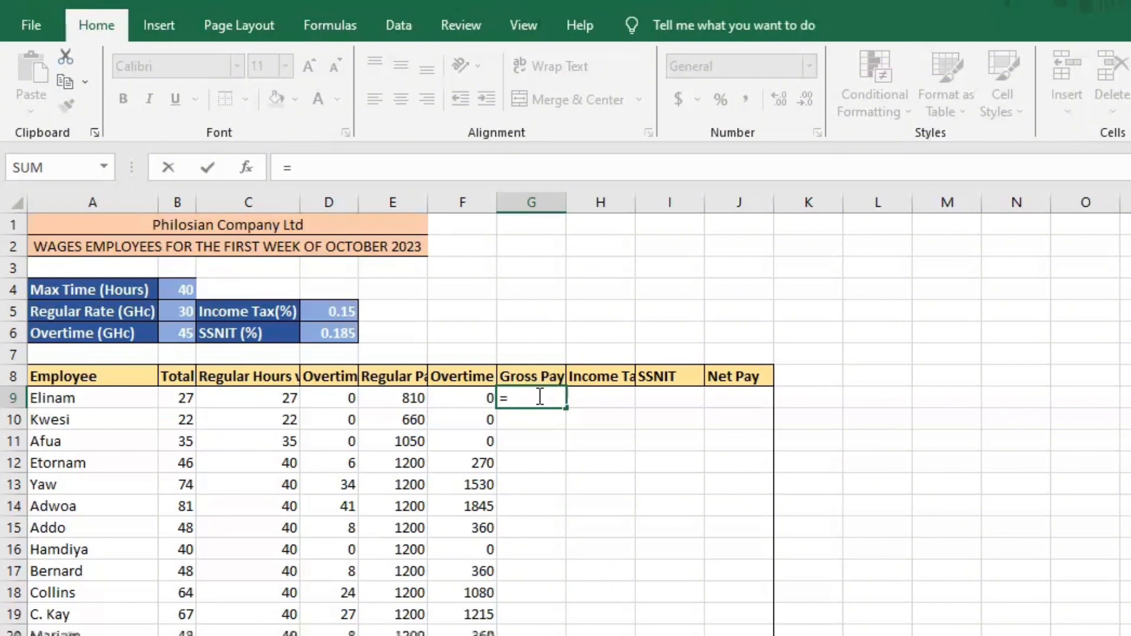
{"action": "left_click", "coordinate": [412, 398]}
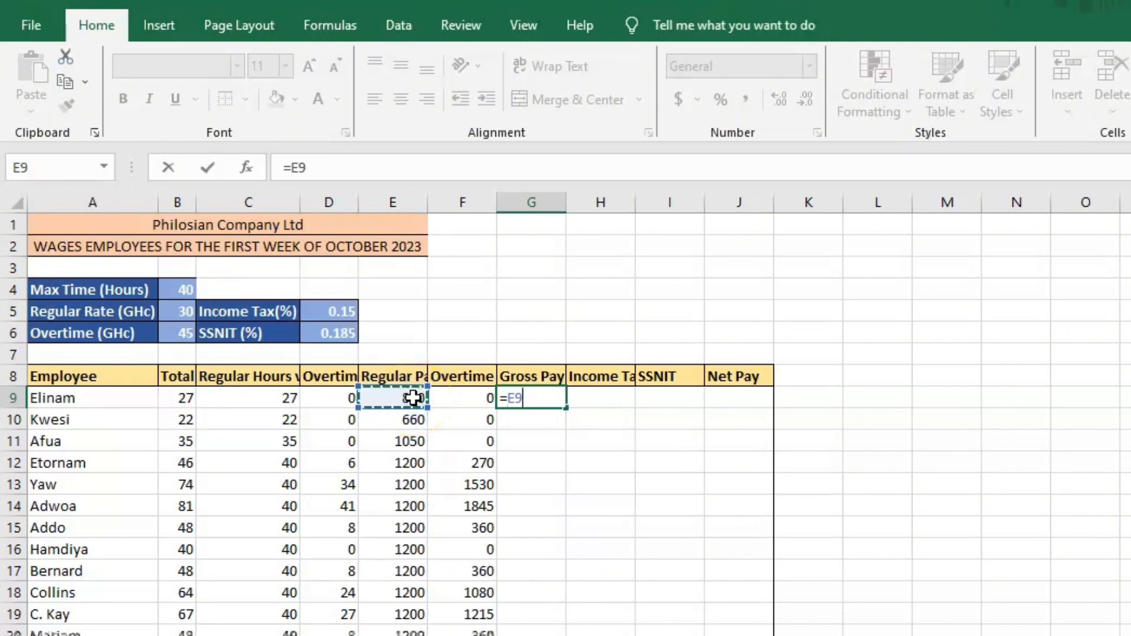
{"action": "type", "text": "+"}
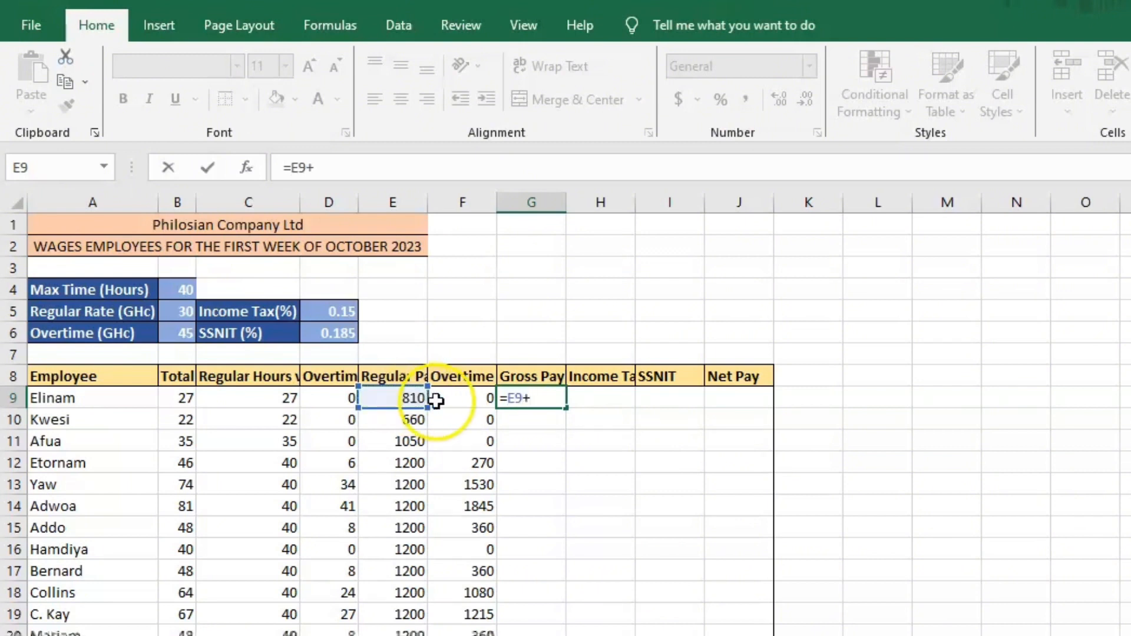
{"action": "left_click", "coordinate": [461, 399]}
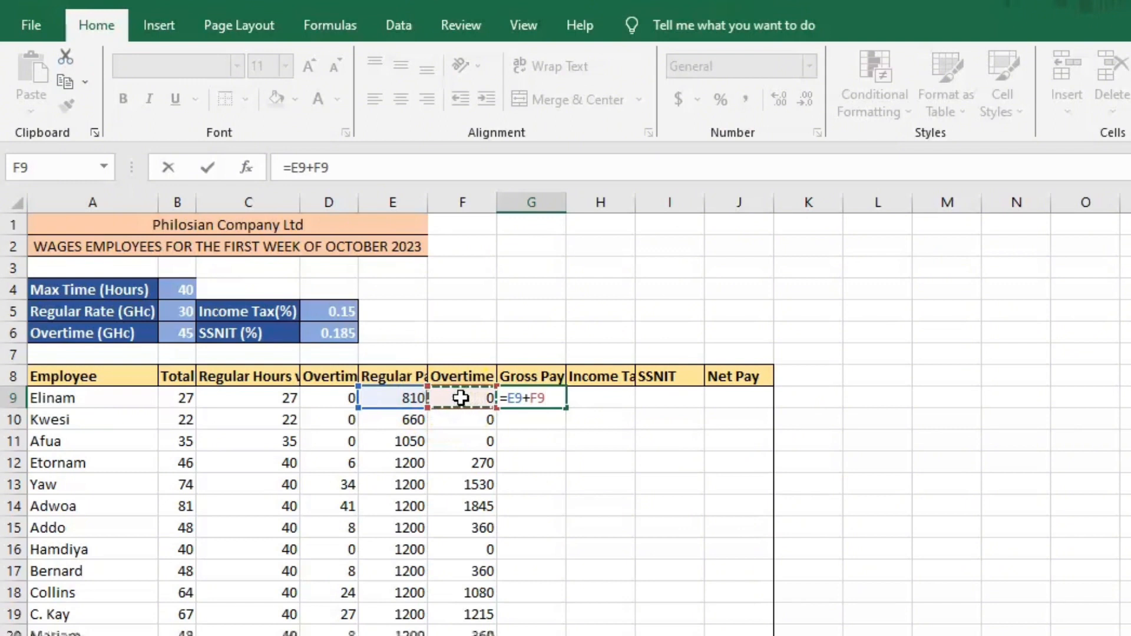
{"action": "key", "text": "Return"}
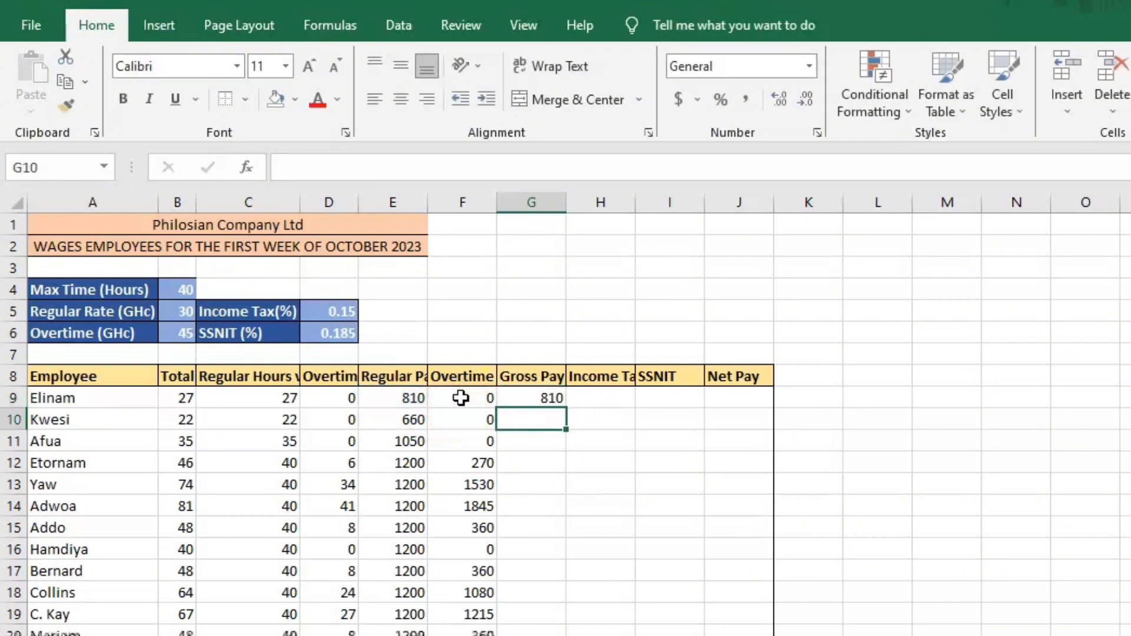
Step: Fill the gross pay formula from G9 down for all employees and check the formula in G10
{"action": "left_click", "coordinate": [526, 398]}
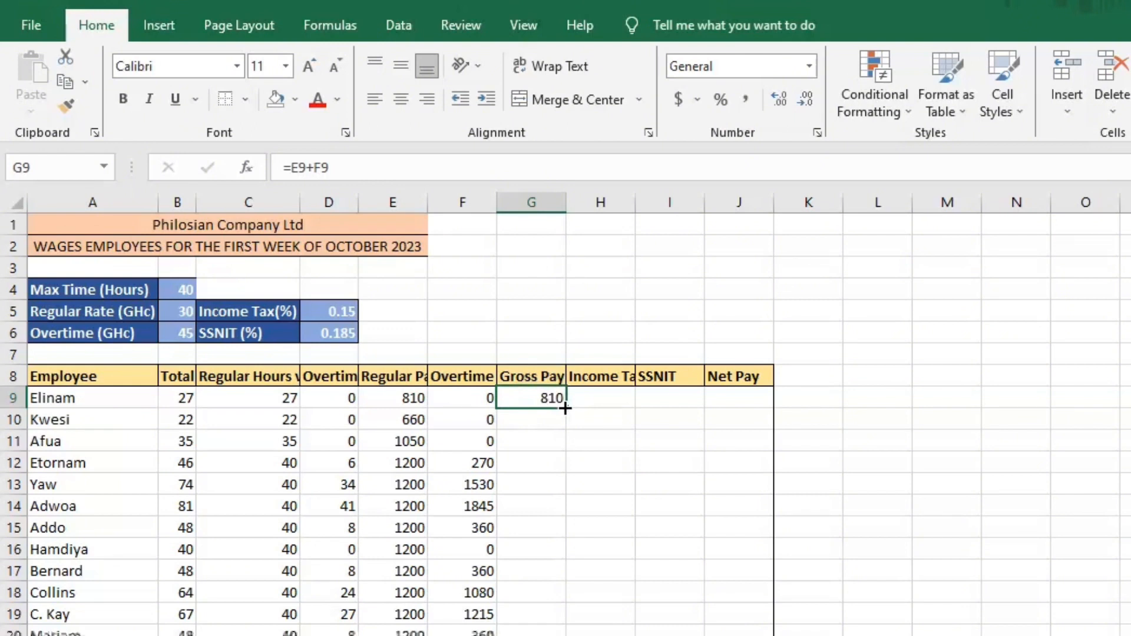
{"action": "double_click", "coordinate": [564, 407]}
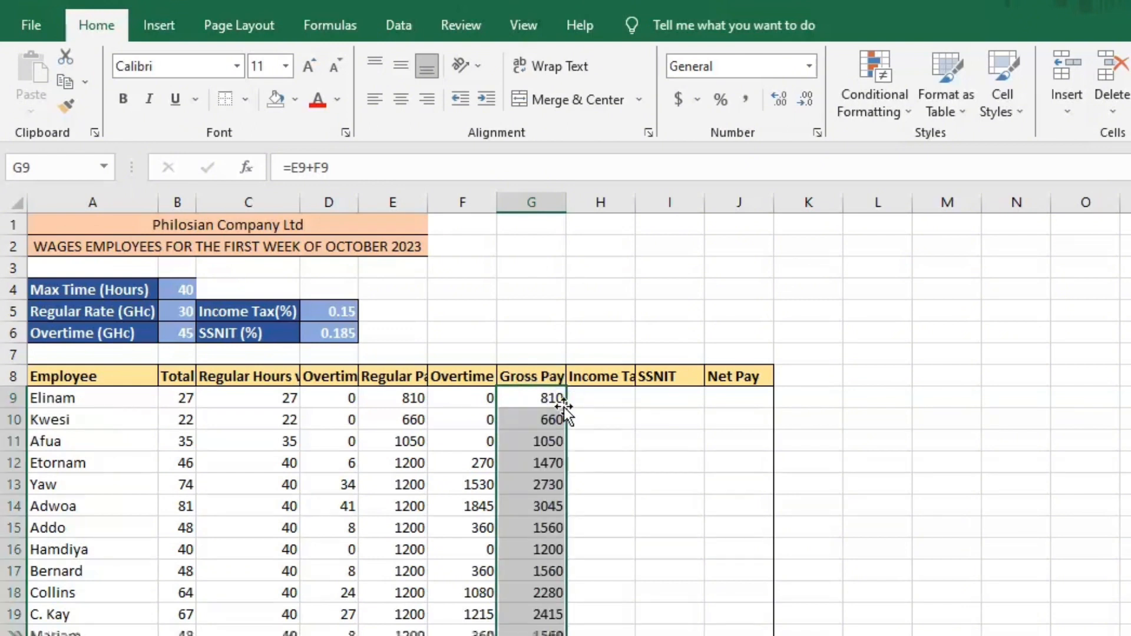
{"action": "left_click", "coordinate": [539, 416]}
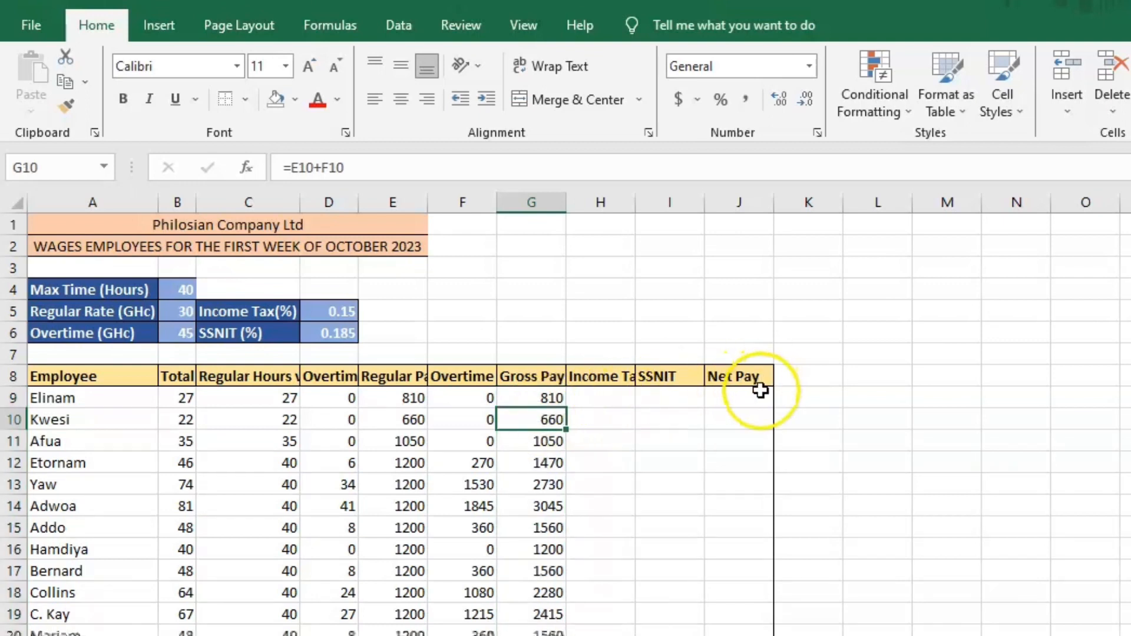
Step: Enter =$D$5*G9 in H9 to calculate the first employee's income tax, with an absolute reference to the income tax rate
{"action": "left_click", "coordinate": [616, 395]}
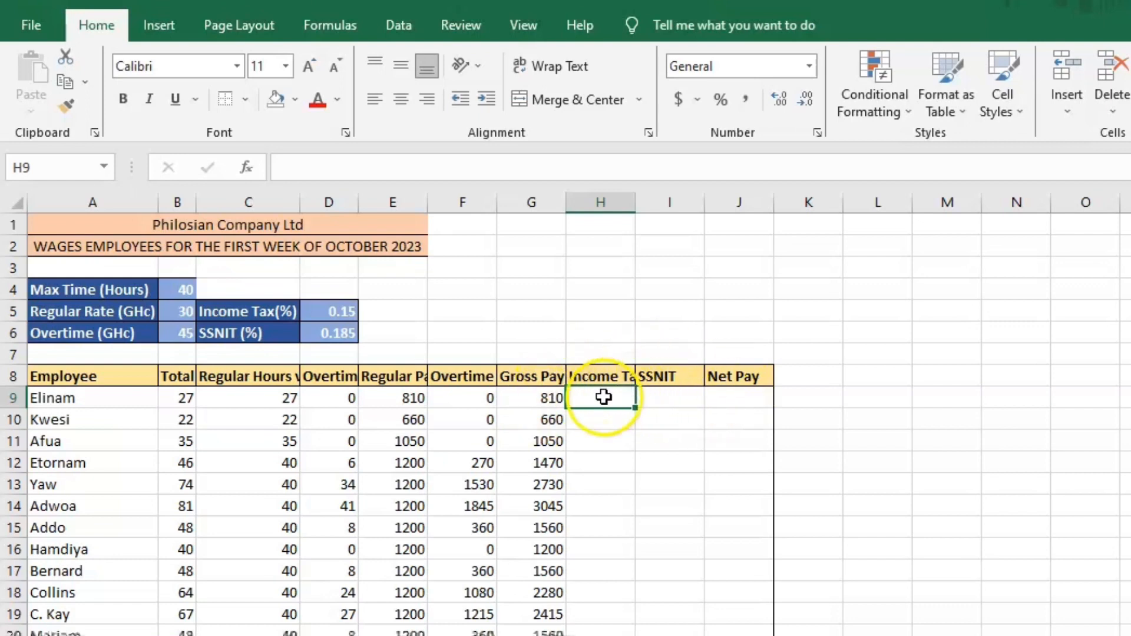
{"action": "type", "text": "="}
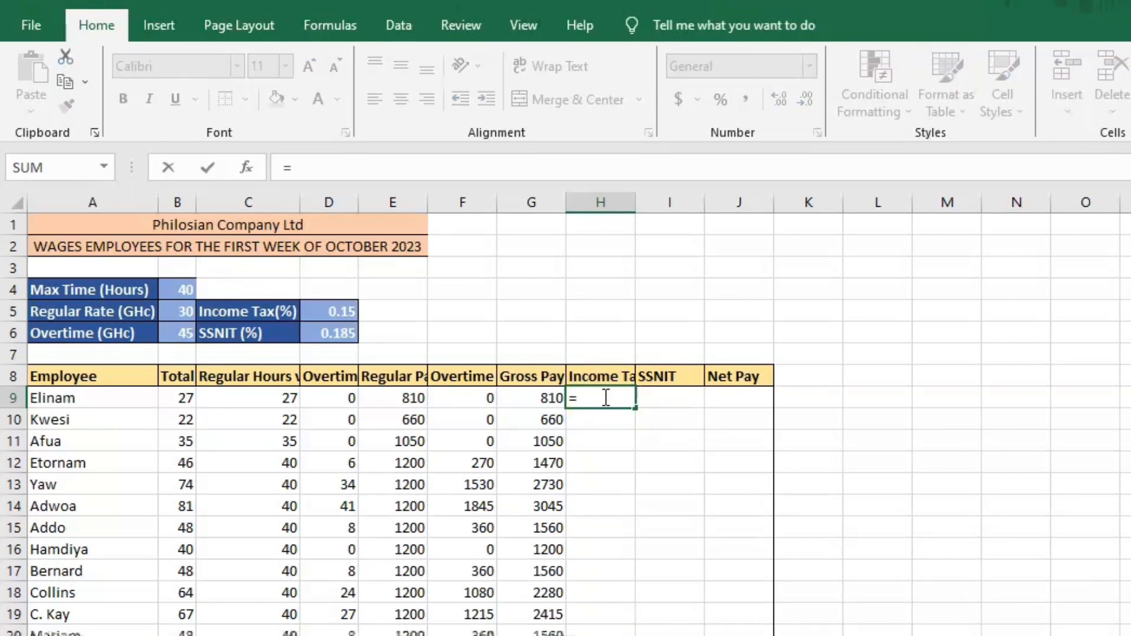
{"action": "left_click", "coordinate": [334, 317]}
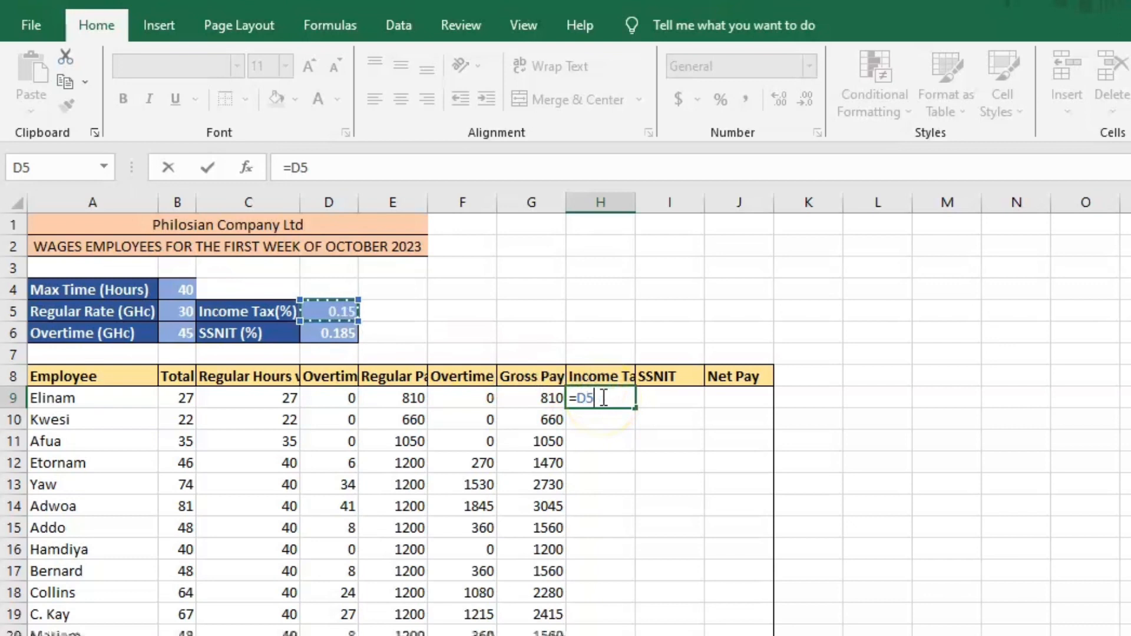
{"action": "type", "text": "*"}
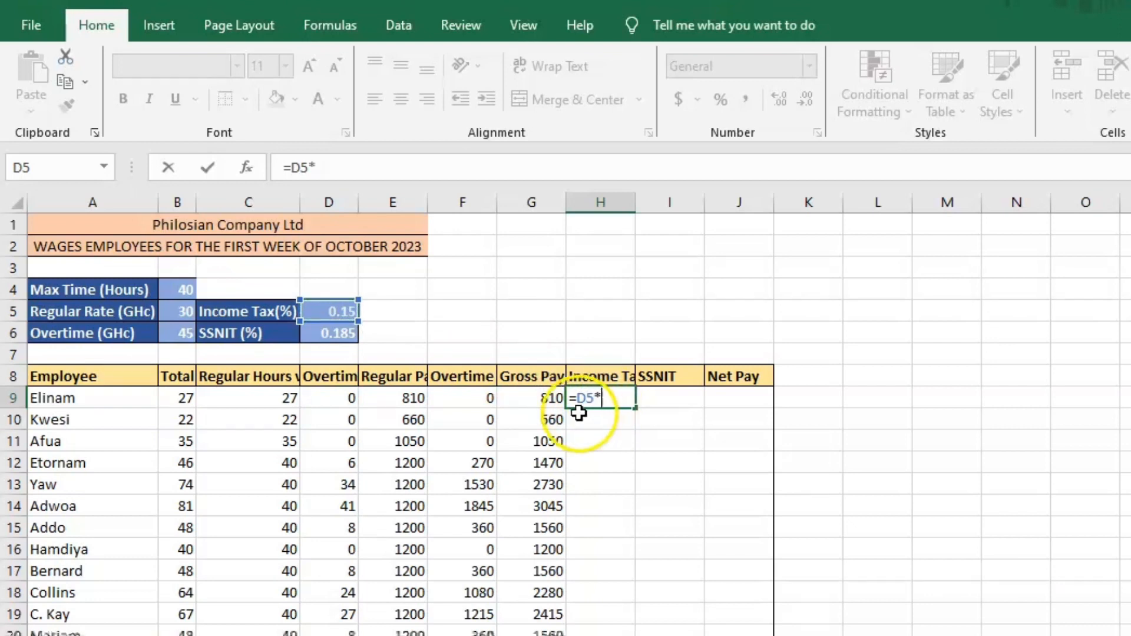
{"action": "left_click", "coordinate": [543, 398]}
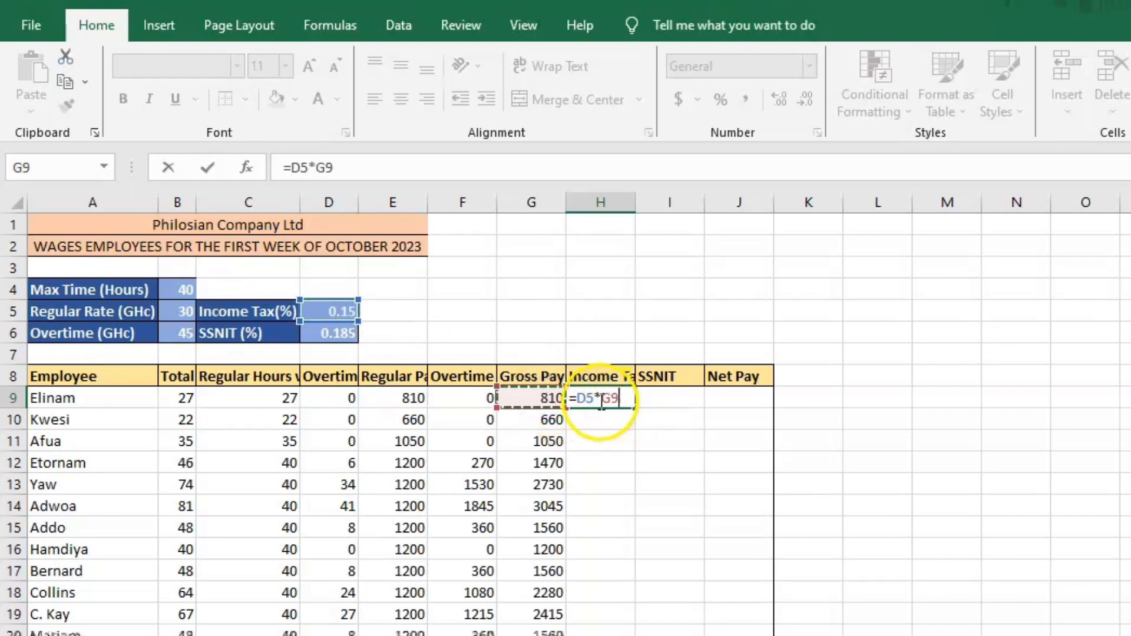
{"action": "left_click", "coordinate": [581, 398]}
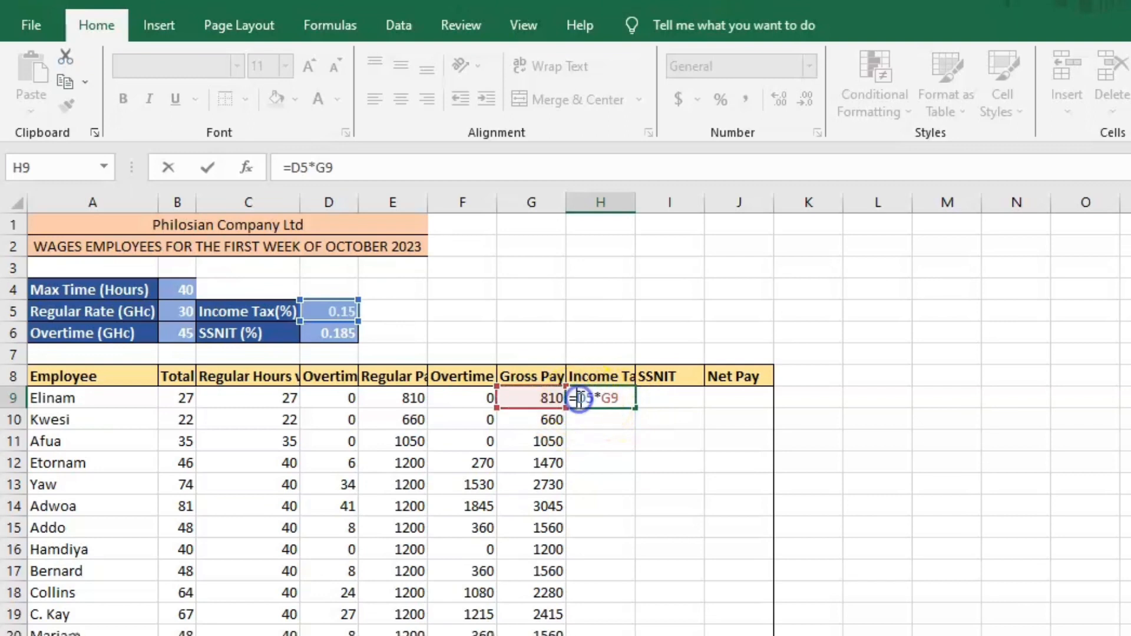
{"action": "left_click", "coordinate": [584, 400]}
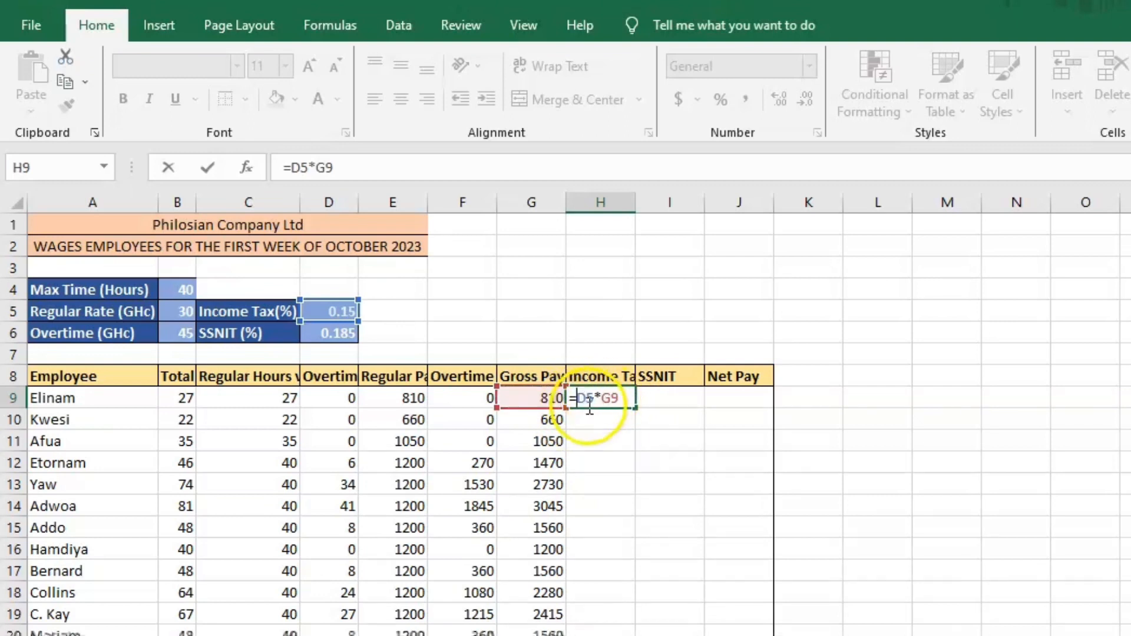
{"action": "type", "text": "$D"}
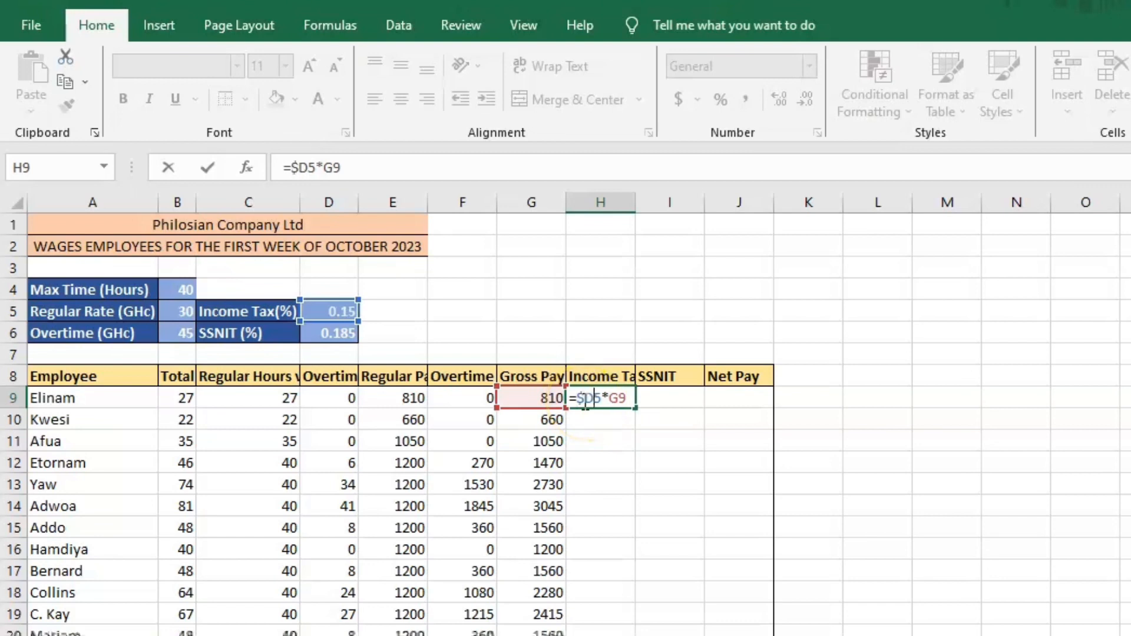
{"action": "type", "text": "$"}
{"action": "key", "text": "Return"}
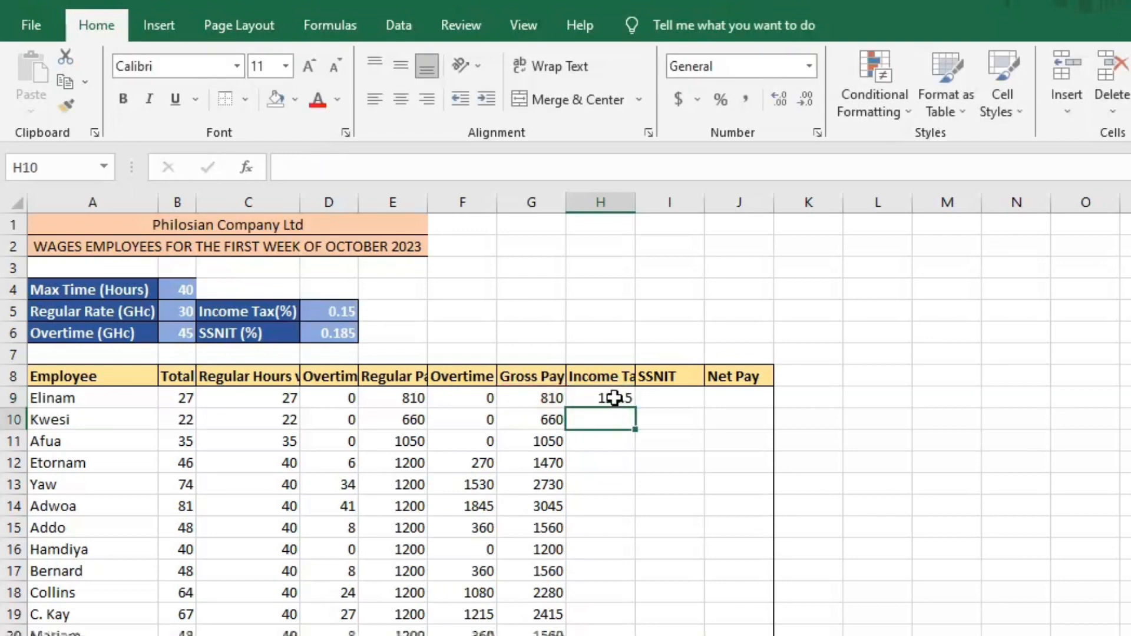
Step: Fill the income tax formula from H9 down for all employees
{"action": "left_click", "coordinate": [614, 399]}
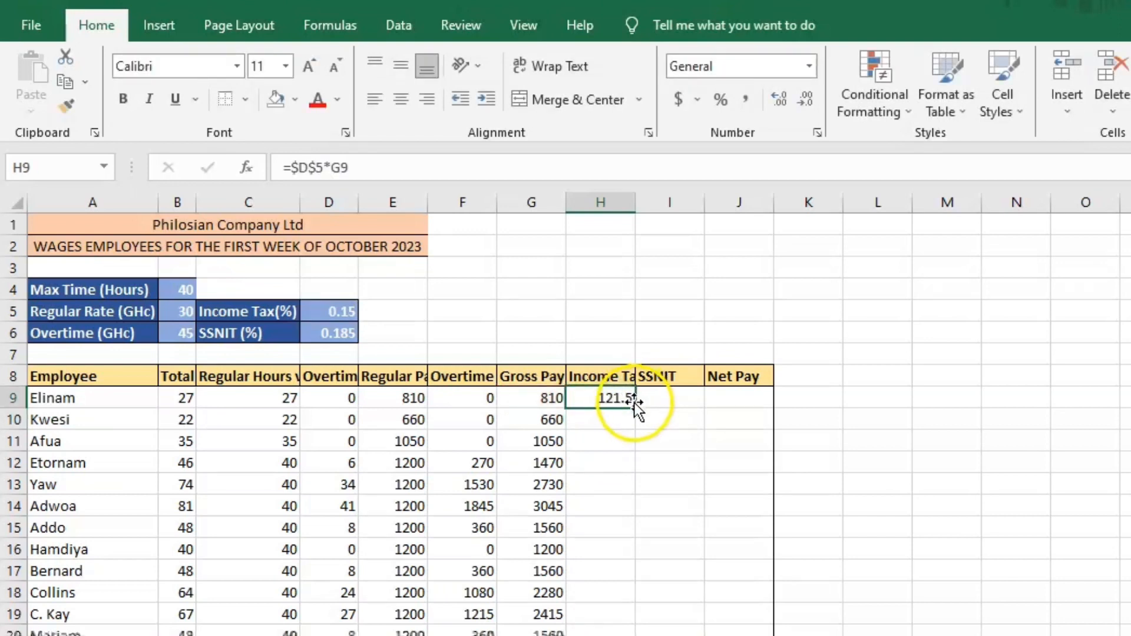
{"action": "double_click", "coordinate": [636, 408]}
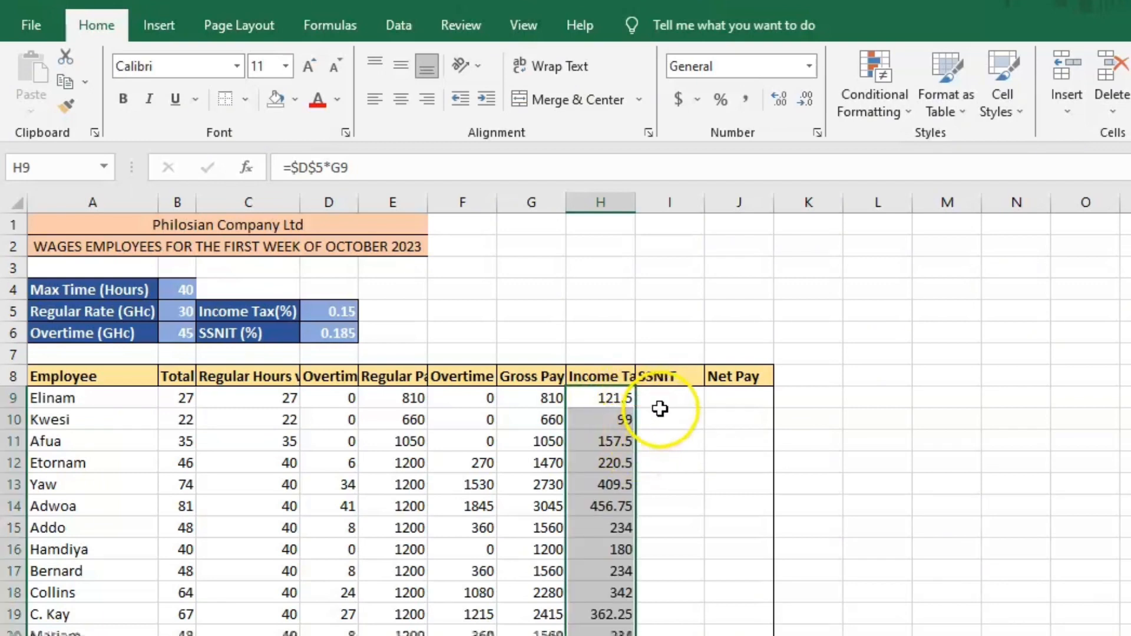
Step: Enter =$D$6*G9 in I9 to calculate the first employee's SSNIT, with an absolute reference to the SSNIT rate
{"action": "left_click", "coordinate": [685, 394]}
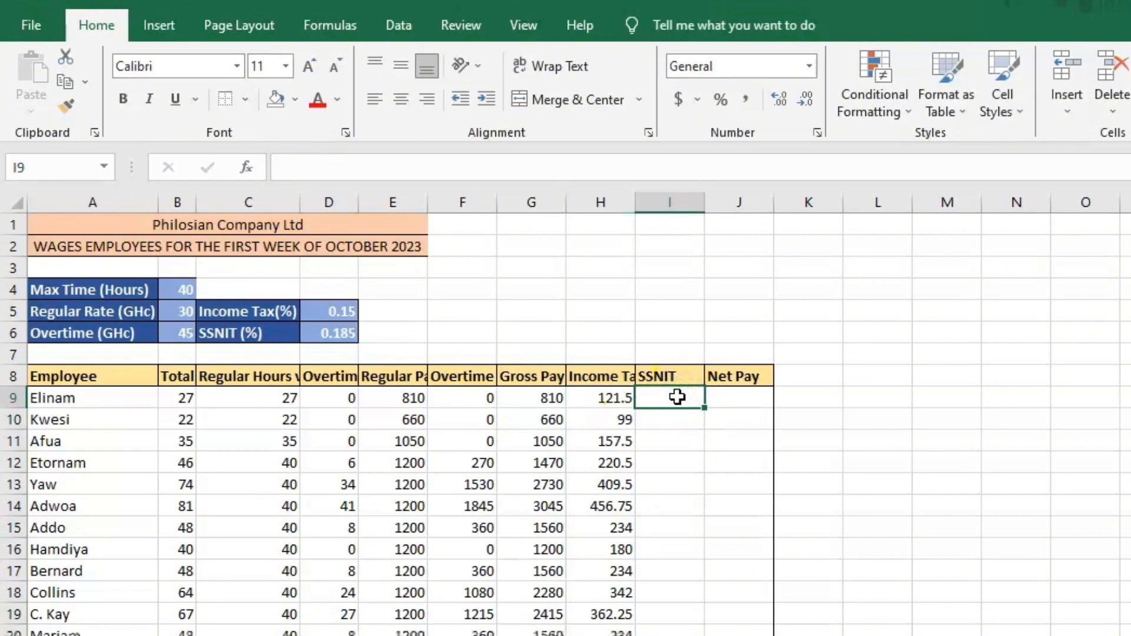
{"action": "type", "text": "="}
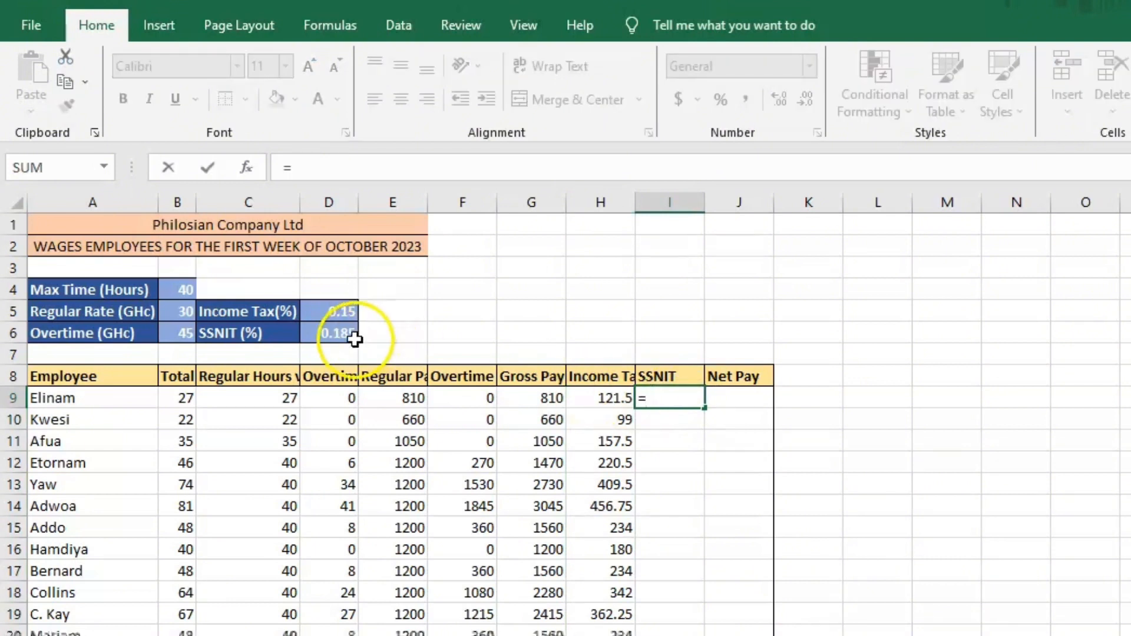
{"action": "left_click", "coordinate": [334, 338]}
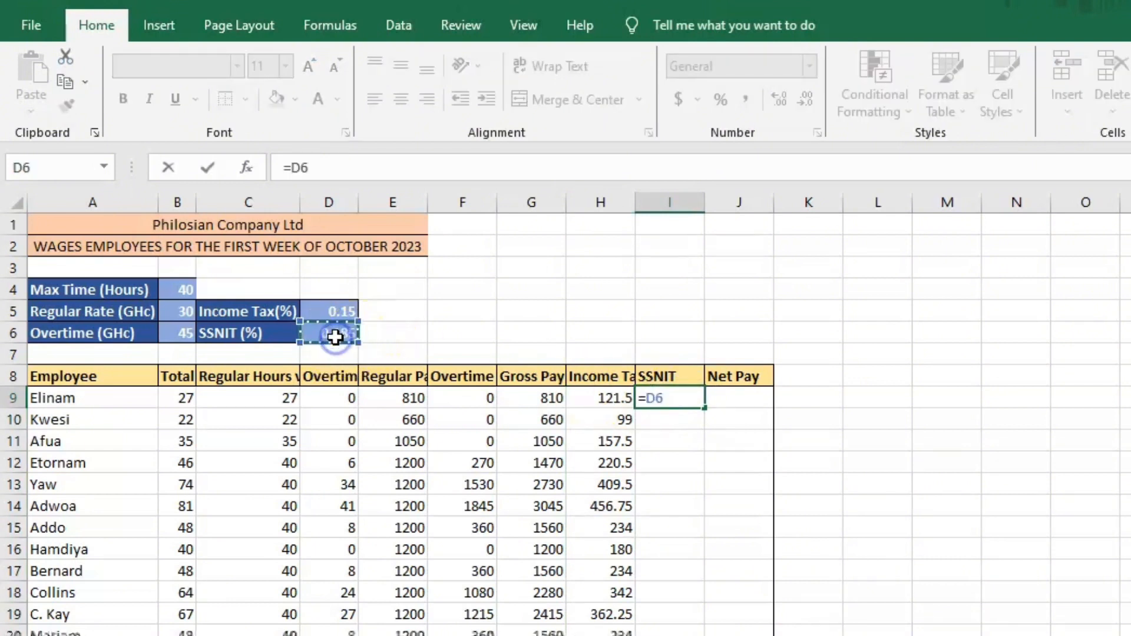
{"action": "type", "text": "*"}
{"action": "left_click", "coordinate": [548, 398]}
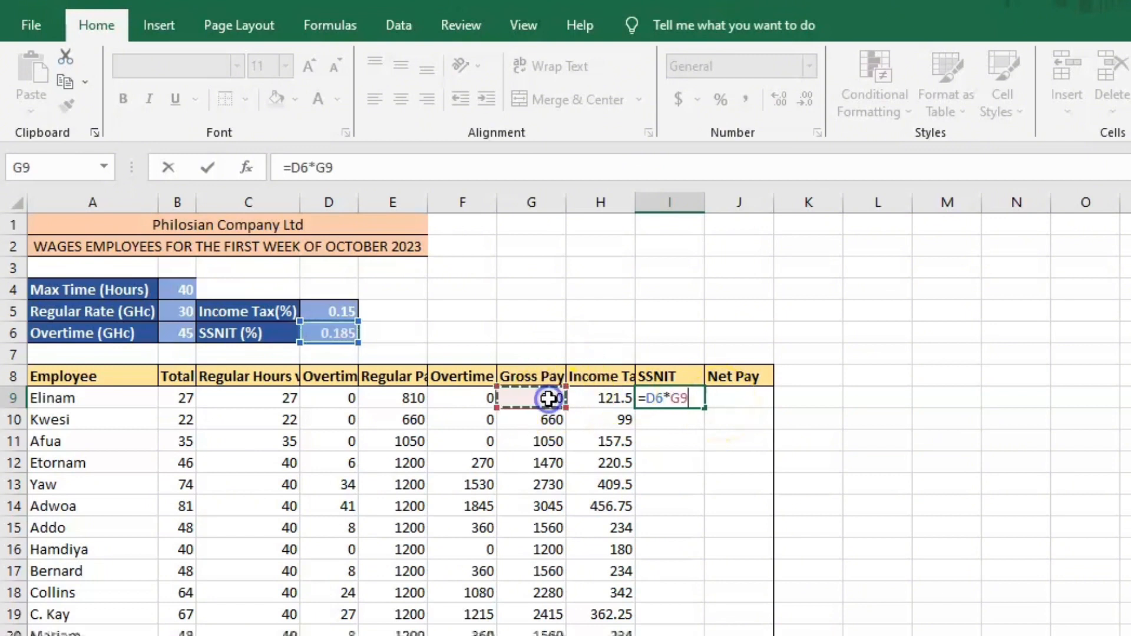
{"action": "left_click", "coordinate": [694, 399]}
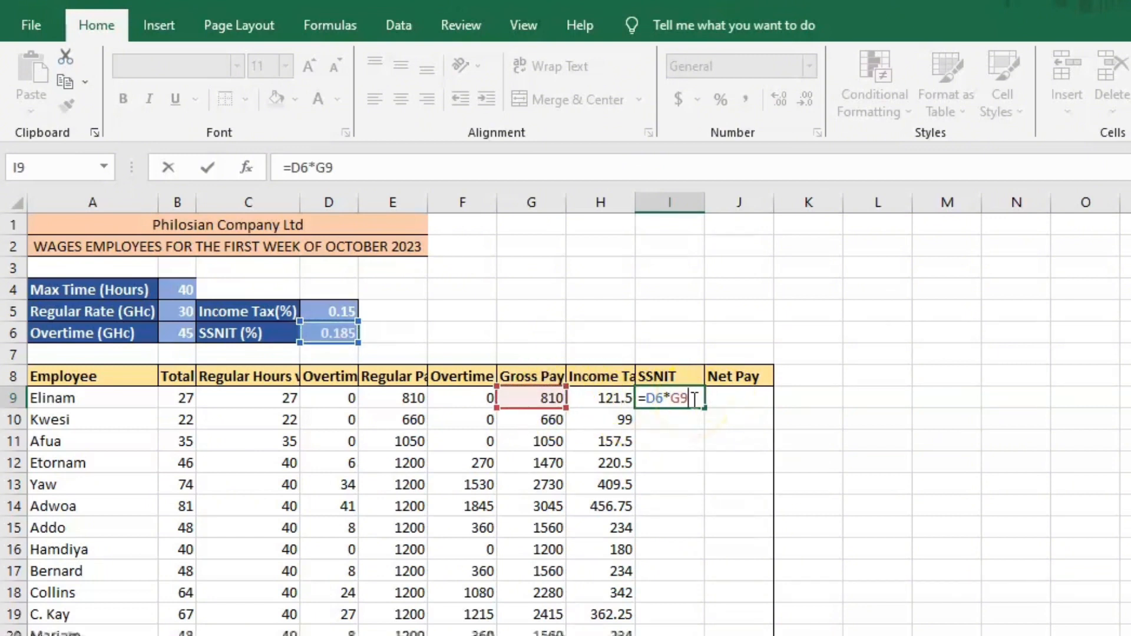
{"action": "left_click", "coordinate": [649, 399]}
{"action": "type", "text": "$"}
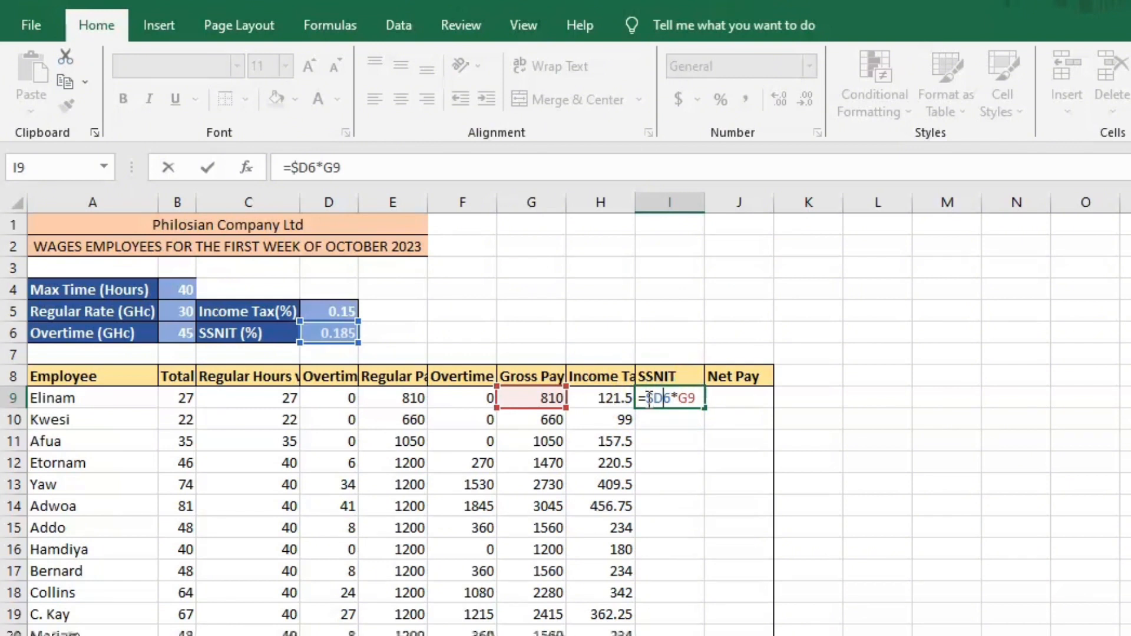
{"action": "key", "text": "Right"}
{"action": "type", "text": "$"}
{"action": "left_click", "coordinate": [701, 411]}
{"action": "key", "text": "Return"}
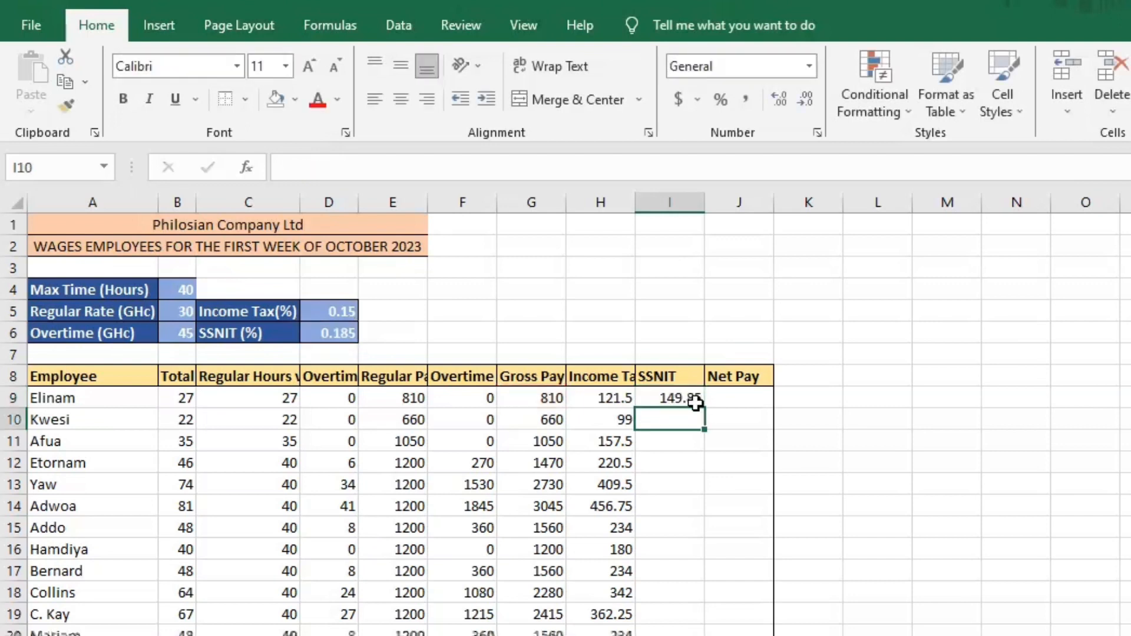
Step: Fill the SSNIT formula from I9 down for all employees
{"action": "left_click", "coordinate": [696, 399]}
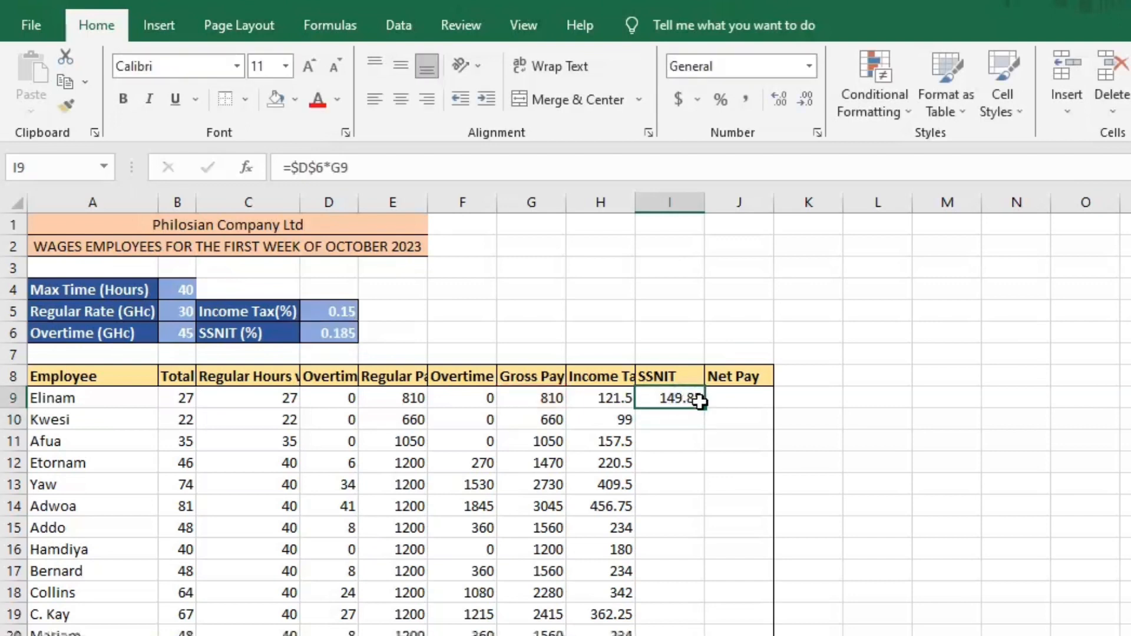
{"action": "double_click", "coordinate": [704, 408]}
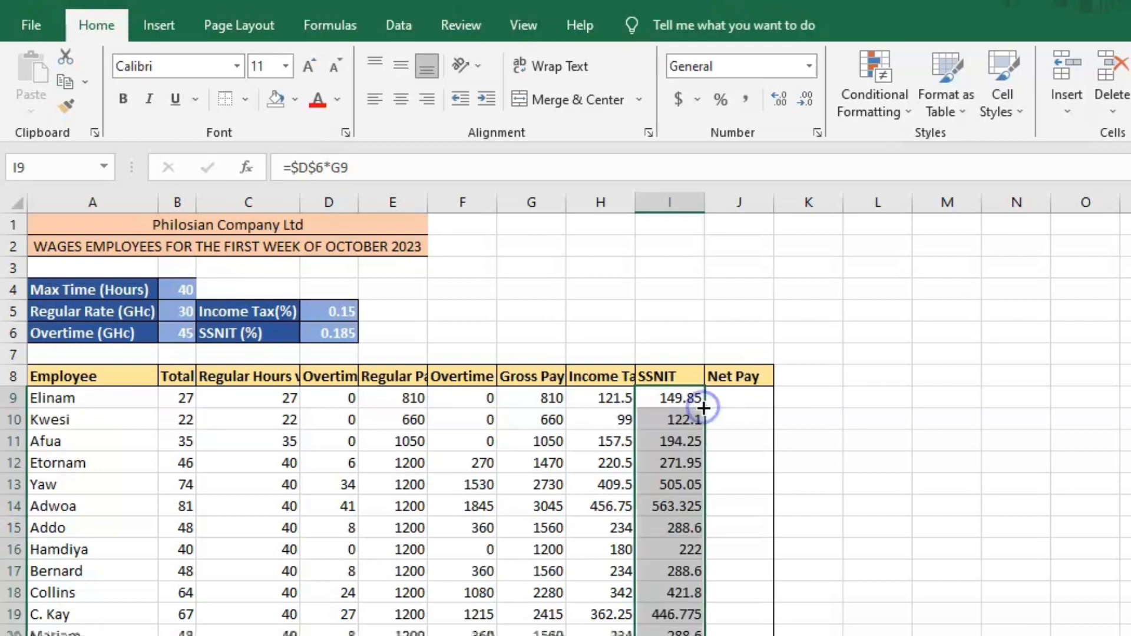
Step: Enter =G9-(H9+I9) in J9 to calculate the first employee's net pay by deducting income tax and SSNIT from gross pay
{"action": "left_click", "coordinate": [735, 401]}
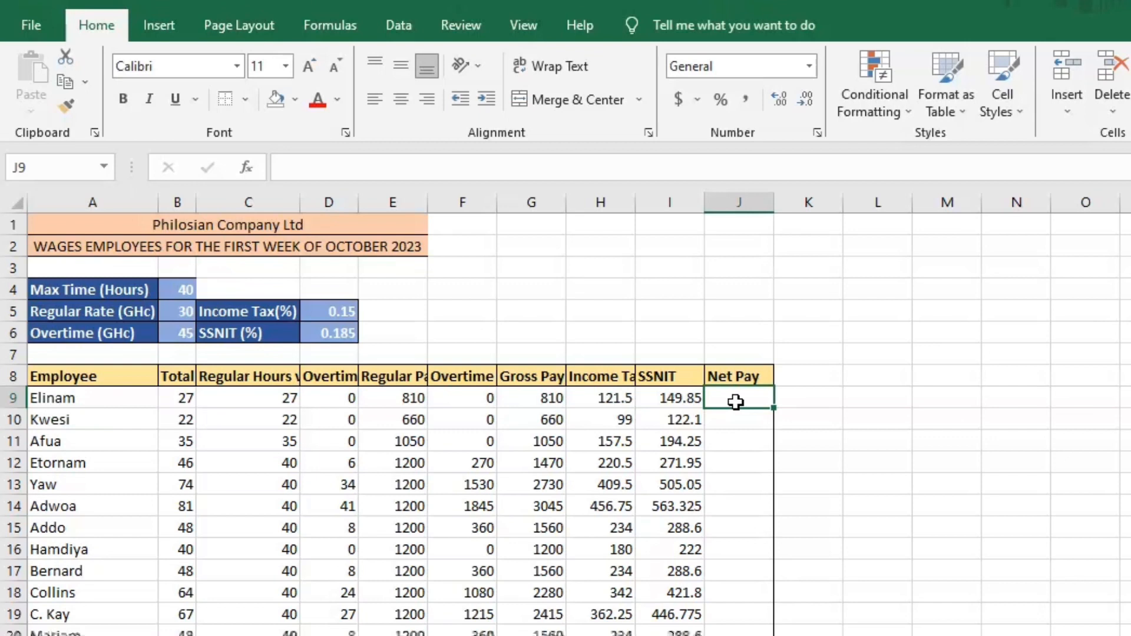
{"action": "type", "text": "="}
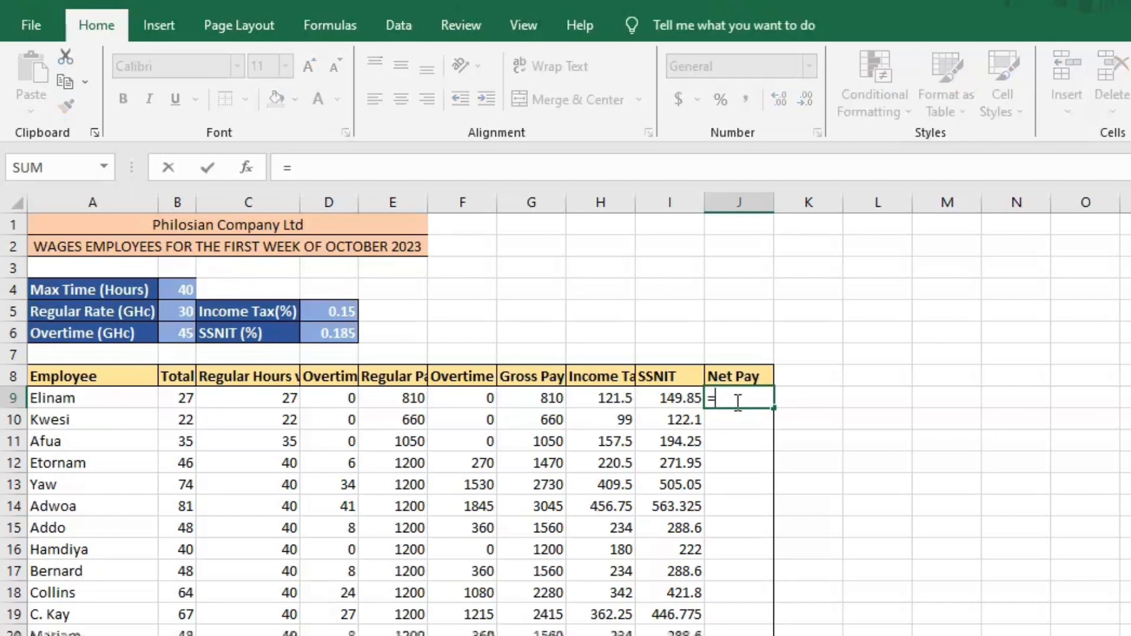
{"action": "left_click", "coordinate": [552, 399]}
{"action": "type", "text": "-("}
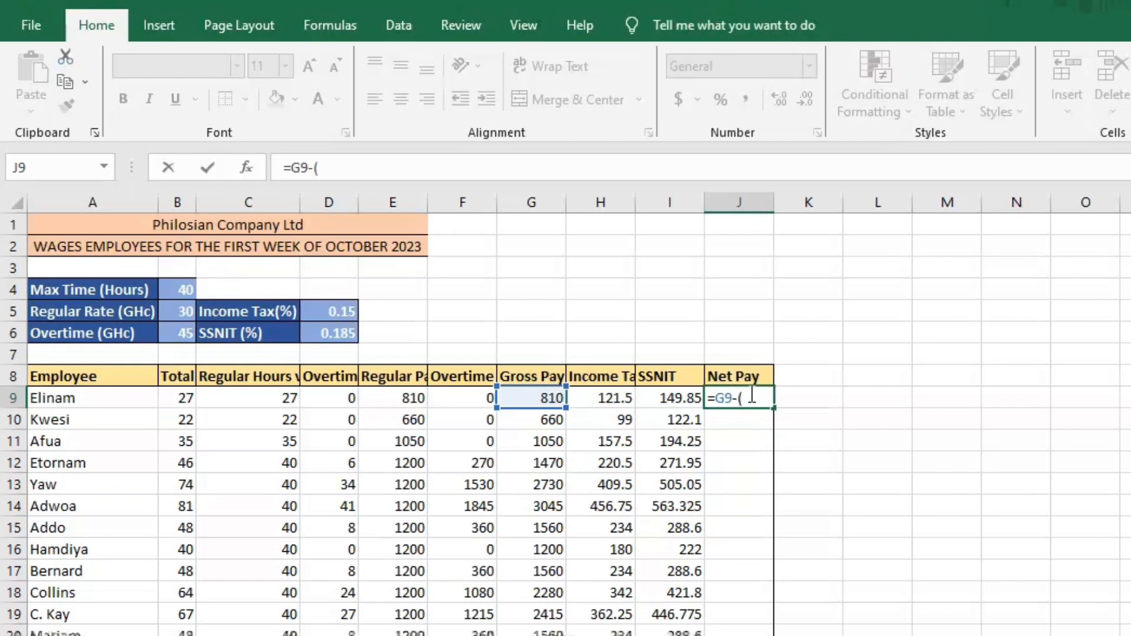
{"action": "left_click", "coordinate": [622, 399]}
{"action": "type", "text": "+"}
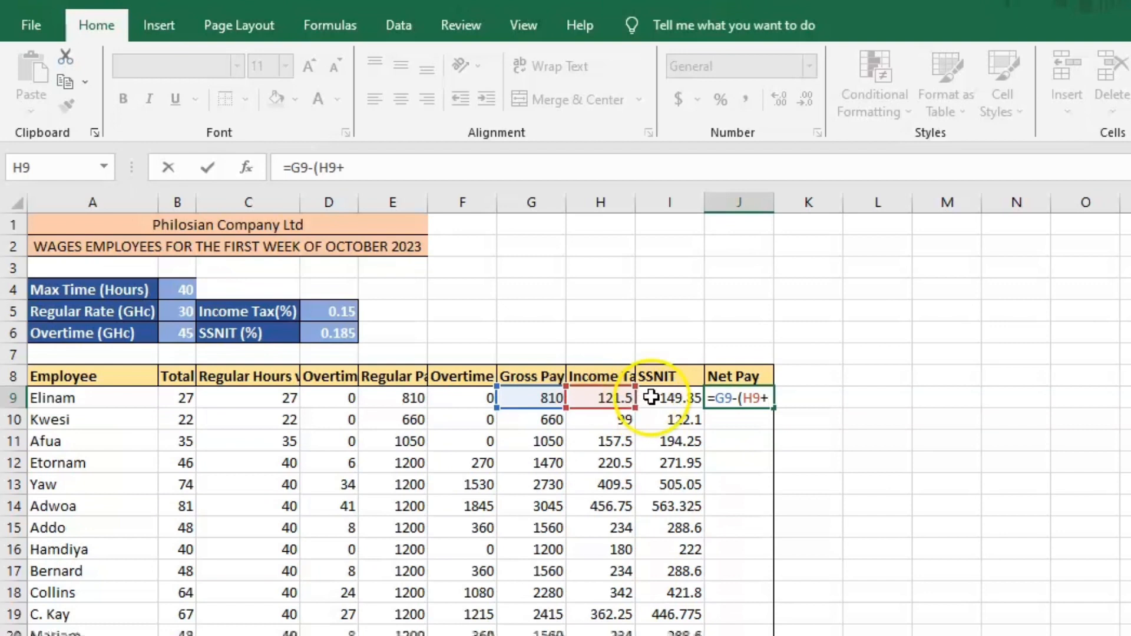
{"action": "left_click", "coordinate": [667, 397]}
{"action": "type", "text": ")"}
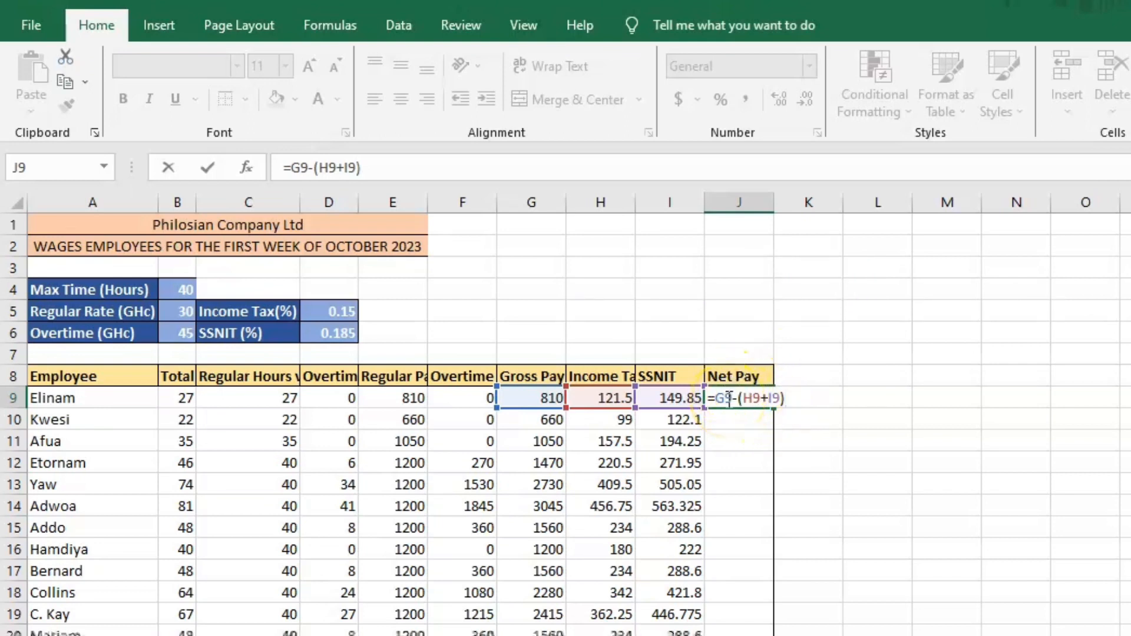
{"action": "key", "text": "Return"}
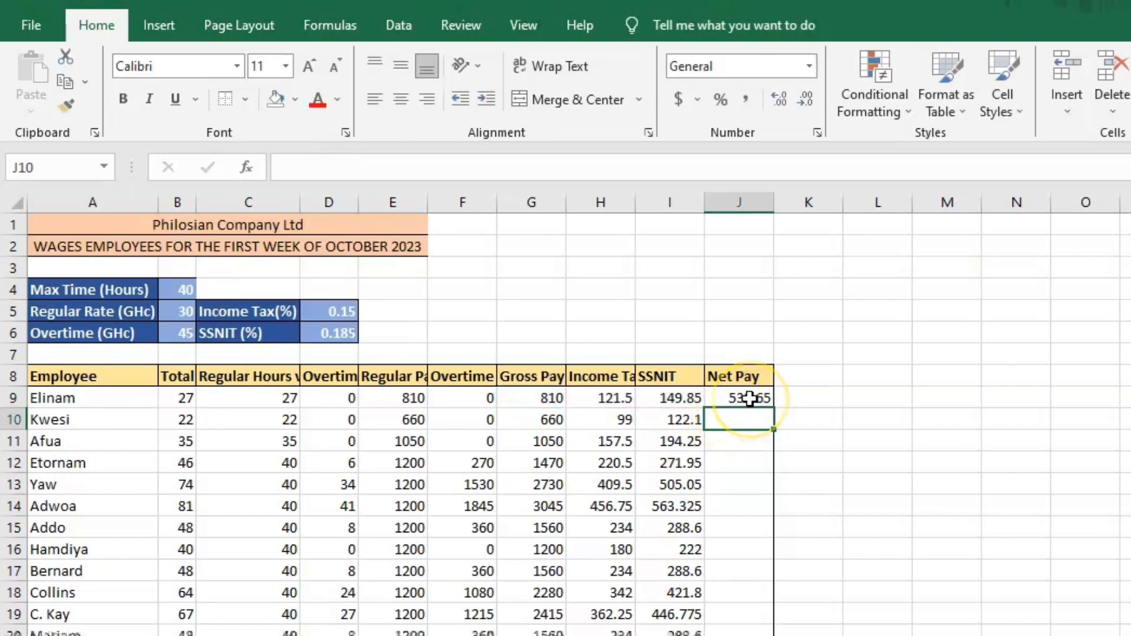
Step: Fill the net pay formula from J9 down for all employees and reselect J9
{"action": "left_click", "coordinate": [750, 399]}
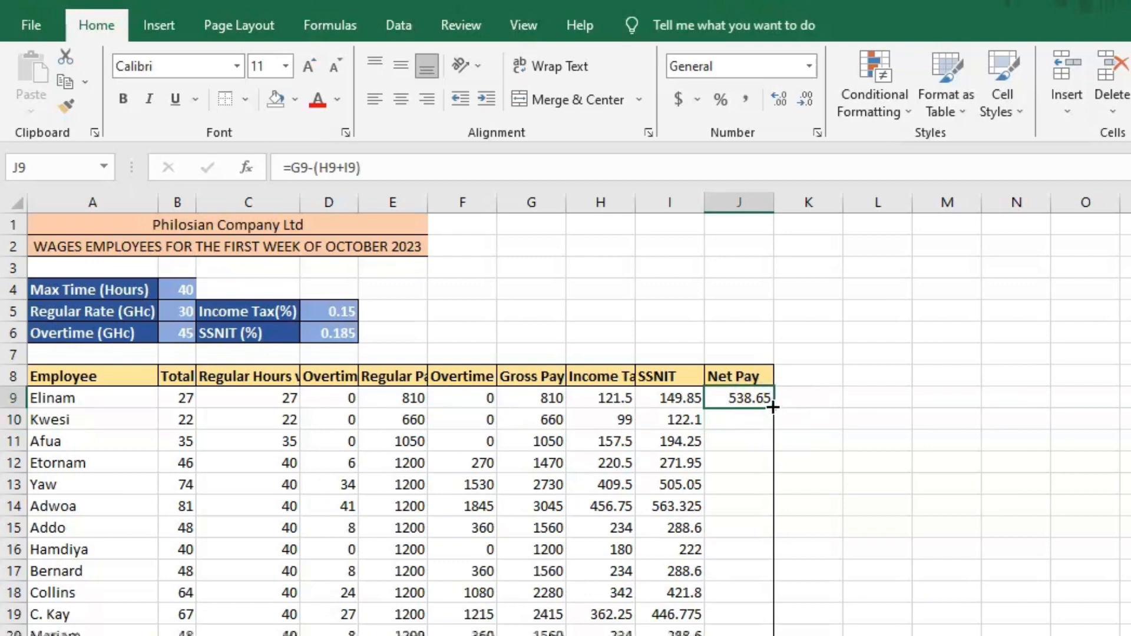
{"action": "double_click", "coordinate": [772, 407]}
{"action": "left_click", "coordinate": [770, 404]}
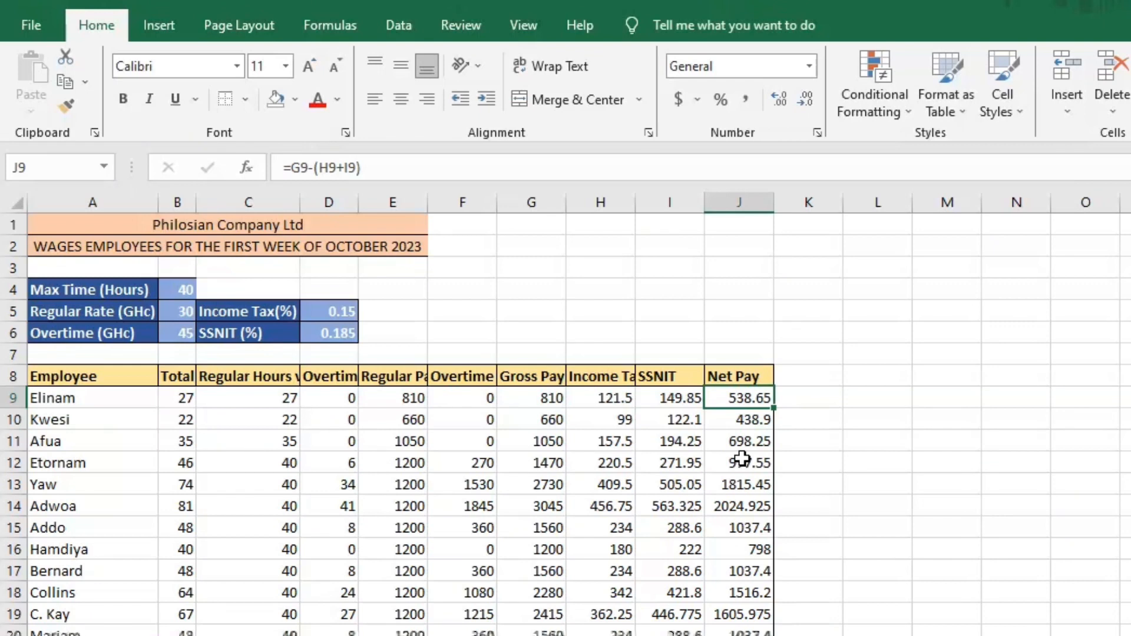